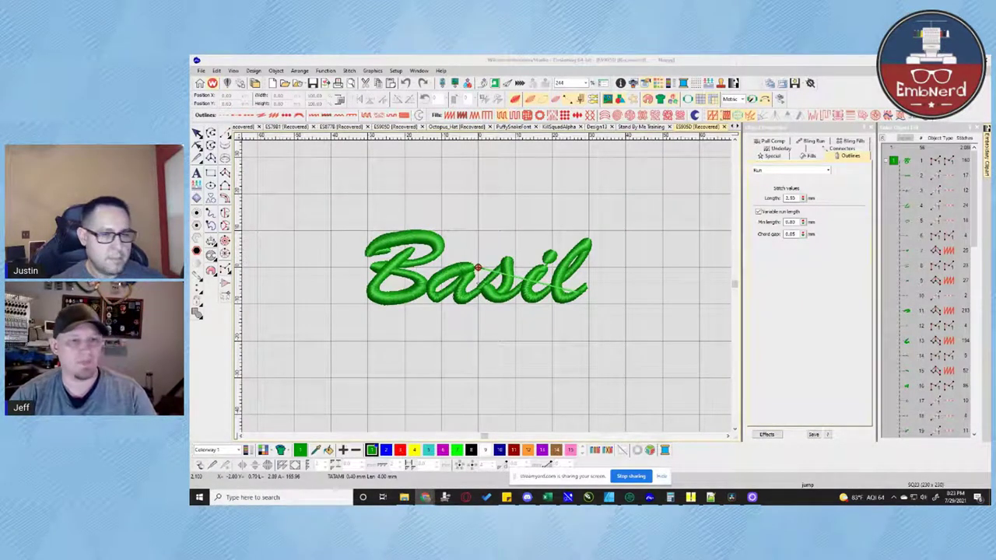
Select the Basil lettering and pull the B's top zigzag up above the letter.
{"action": "left_click", "coordinate": [906, 161]}
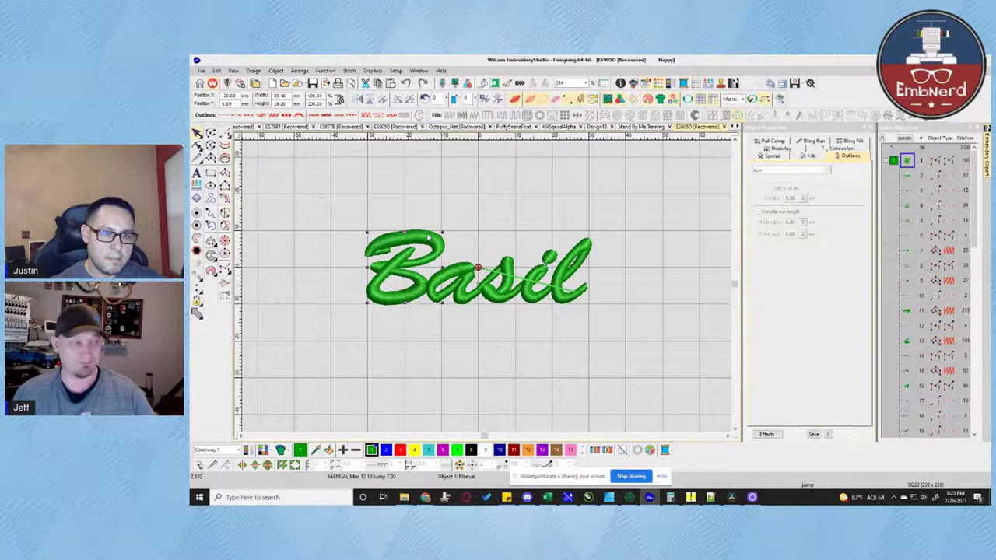
{"action": "key", "text": "t"}
{"action": "scroll", "coordinate": [493, 292], "scroll_direction": "up", "scroll_amount": 2}
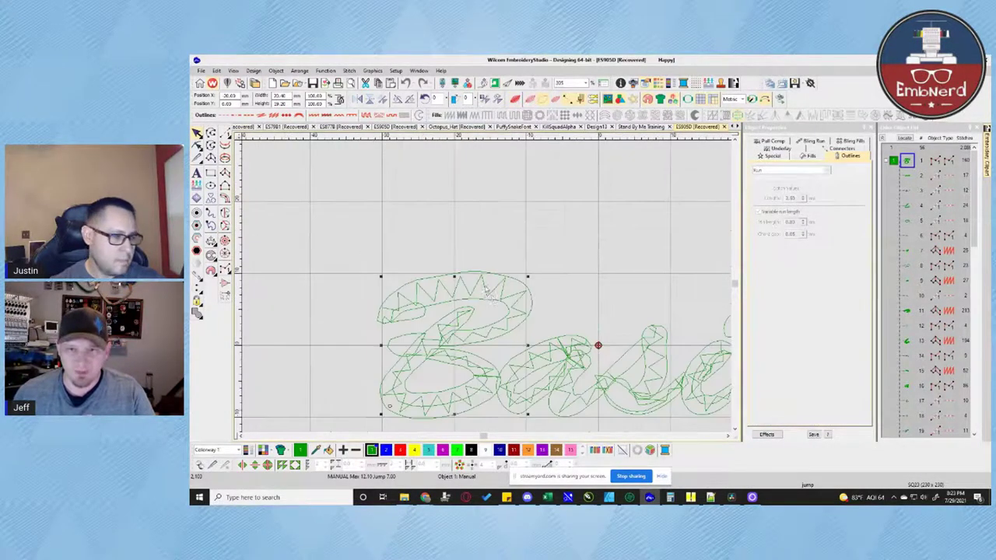
{"action": "left_click", "coordinate": [493, 292]}
{"action": "left_click_drag", "start_coordinate": [493, 292], "coordinate": [519, 183]}
{"action": "key", "text": "t"}
{"action": "key", "text": "t"}
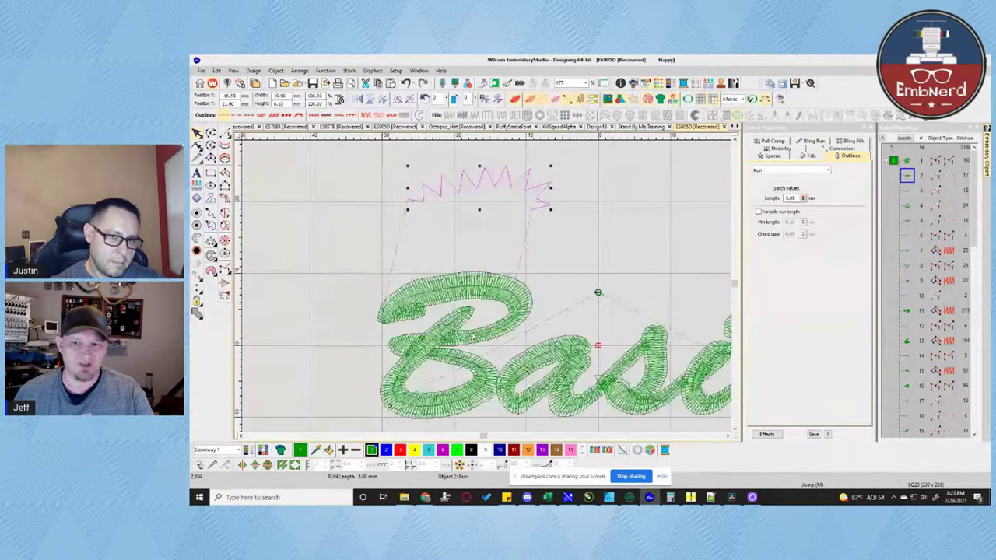
Move the B's small inner run and lower zigzag up beside the top zigzag.
{"action": "left_click", "coordinate": [493, 332]}
{"action": "left_click_drag", "start_coordinate": [493, 332], "coordinate": [521, 224]}
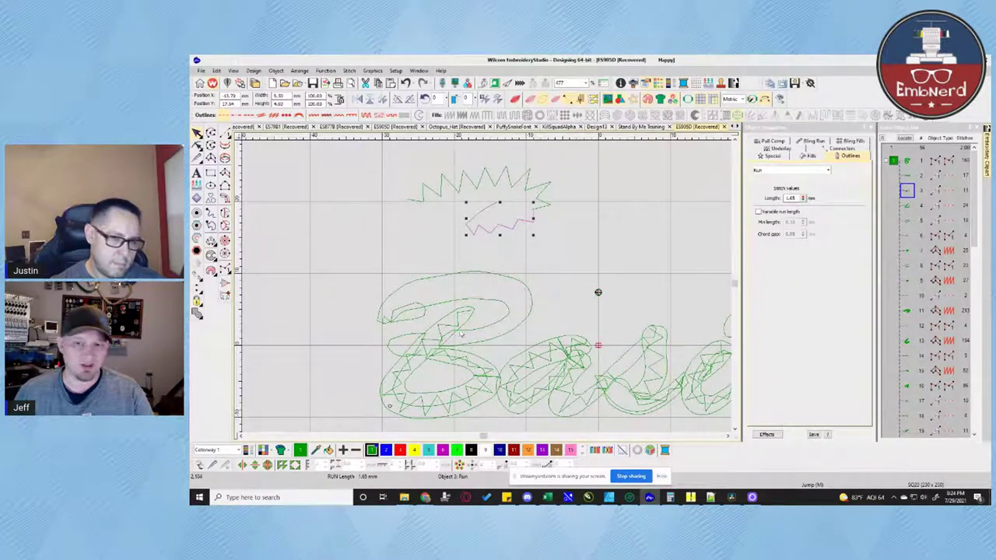
{"action": "left_click", "coordinate": [460, 304]}
{"action": "left_click_drag", "start_coordinate": [460, 304], "coordinate": [520, 315]}
{"action": "key", "text": "t"}
{"action": "scroll", "coordinate": [488, 290], "scroll_direction": "down", "scroll_amount": 3}
{"action": "scroll", "coordinate": [497, 291], "scroll_direction": "up", "scroll_amount": 2}
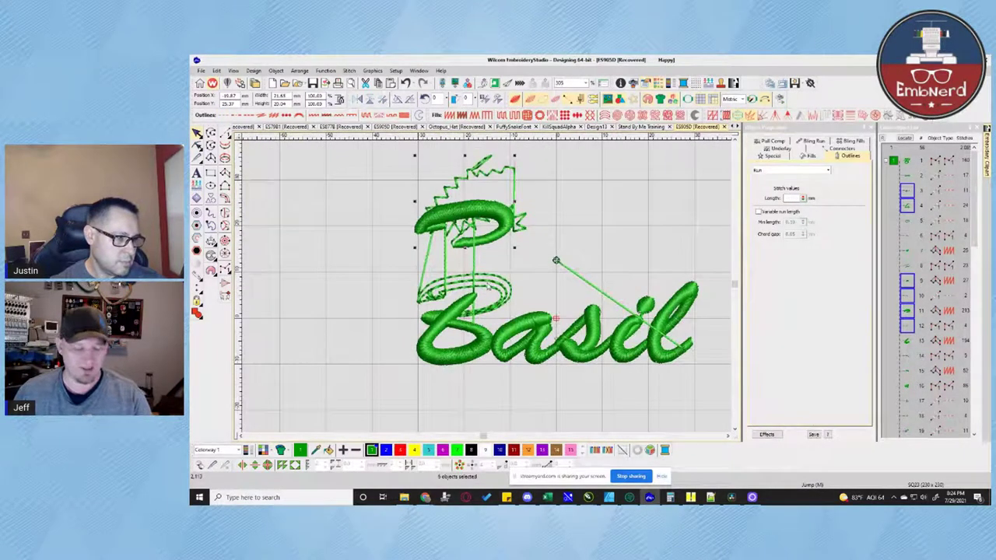
Reselect the run and zigzag pieces and lift the zigzags higher above the B.
{"action": "key", "text": "ctrl+z"}
{"action": "key", "text": "t"}
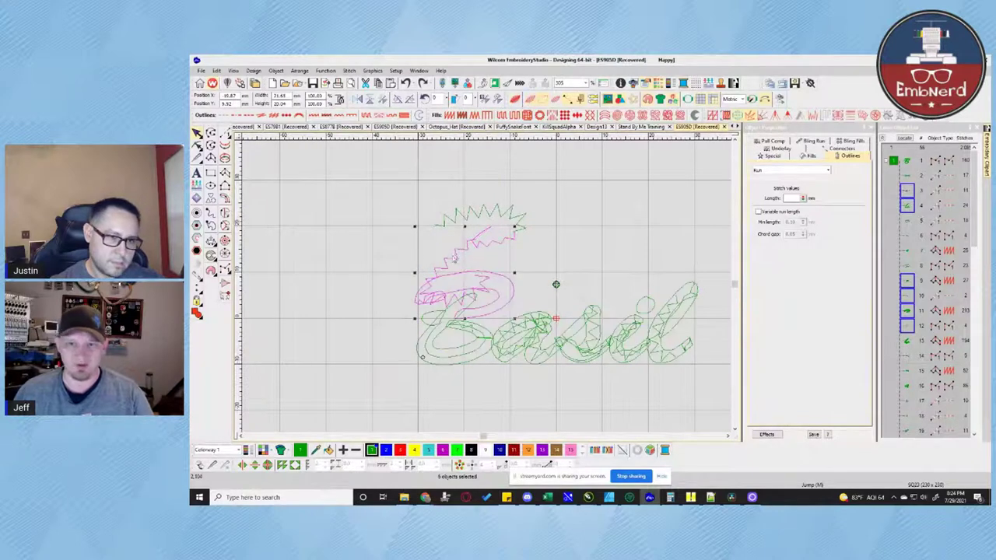
{"action": "key", "text": "Escape"}
{"action": "left_click", "coordinate": [491, 251]}
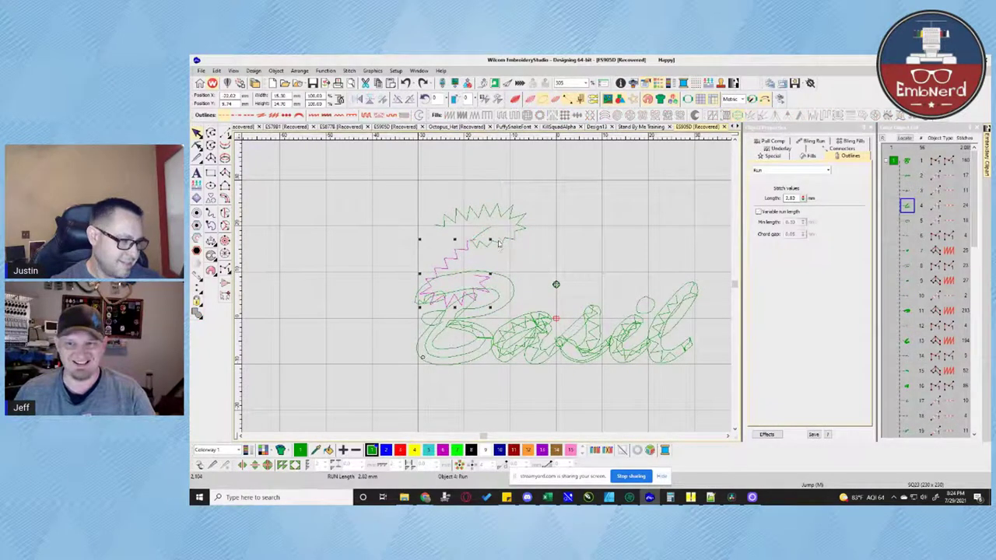
{"action": "left_click", "coordinate": [515, 221], "text": "ctrl"}
{"action": "left_click", "coordinate": [511, 220], "text": "ctrl"}
{"action": "left_click_drag", "start_coordinate": [511, 220], "coordinate": [511, 176]}
{"action": "scroll", "coordinate": [487, 321], "scroll_direction": "up", "scroll_amount": 2}
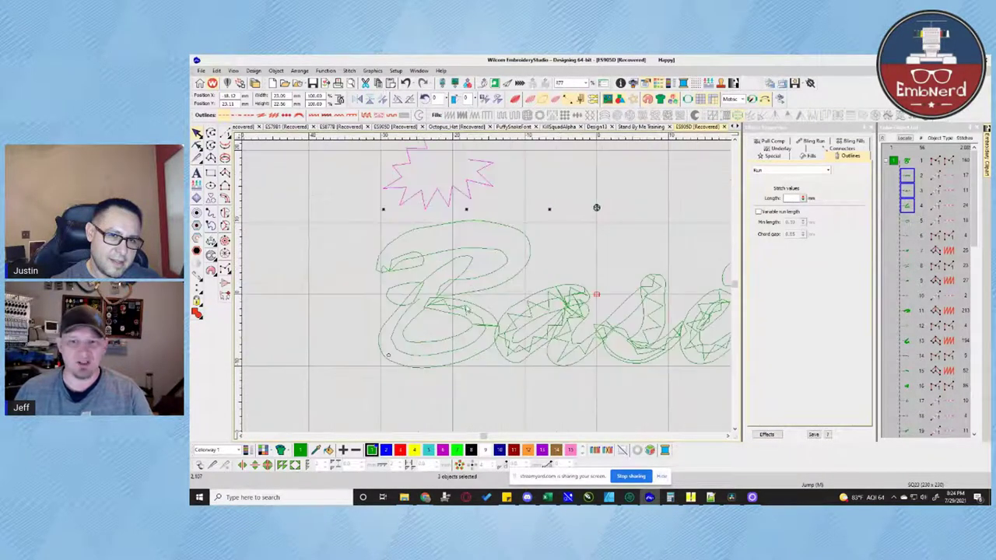
Inspect the inner run stroke and zigzag oval, comparing rendered and outline stitch views.
{"action": "left_click", "coordinate": [464, 309]}
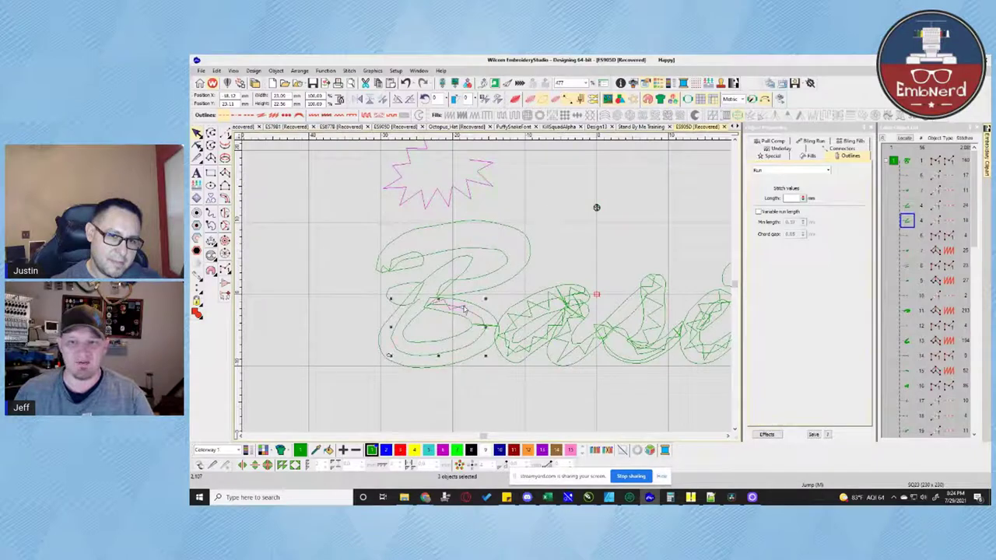
{"action": "scroll", "coordinate": [482, 222], "scroll_direction": "up", "scroll_amount": 2}
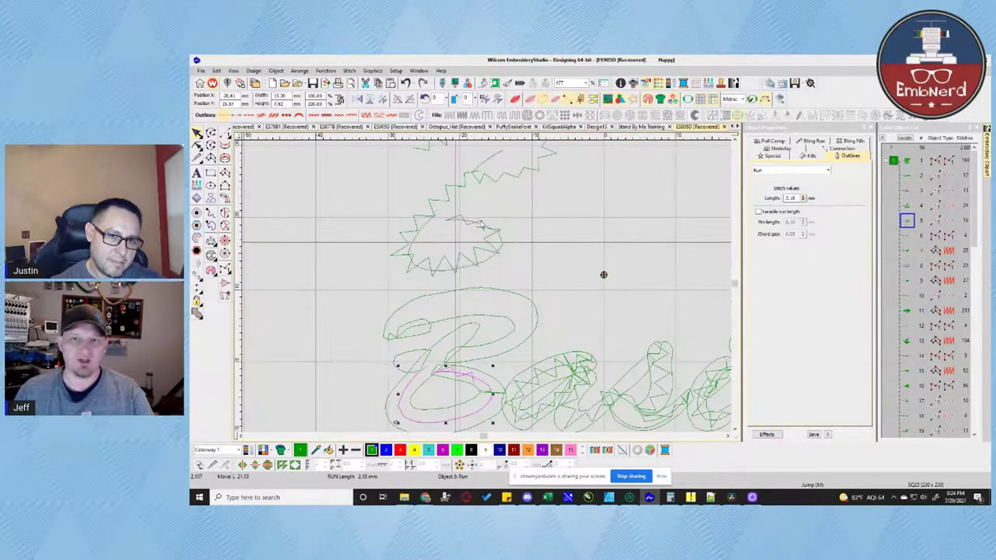
{"action": "left_click", "coordinate": [476, 224]}
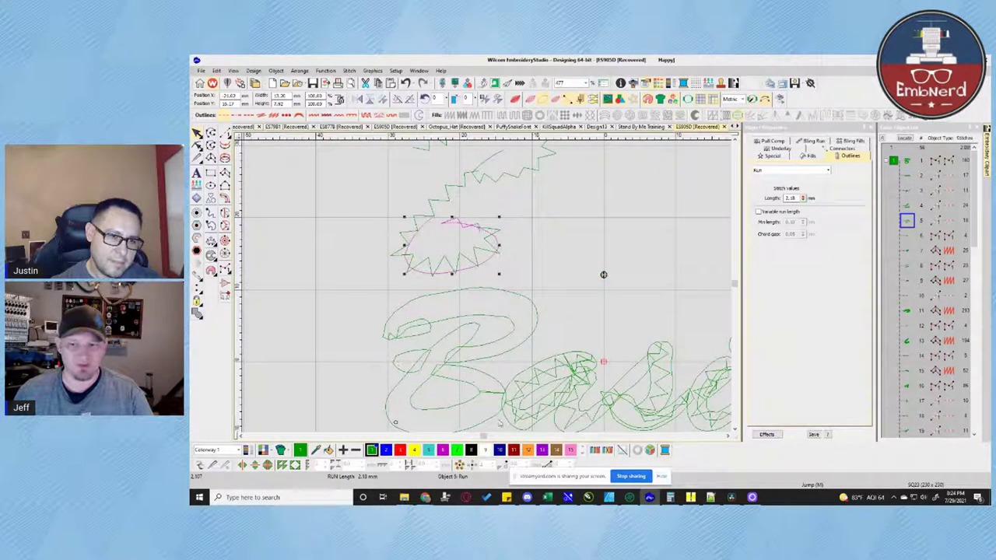
{"action": "key", "text": "t"}
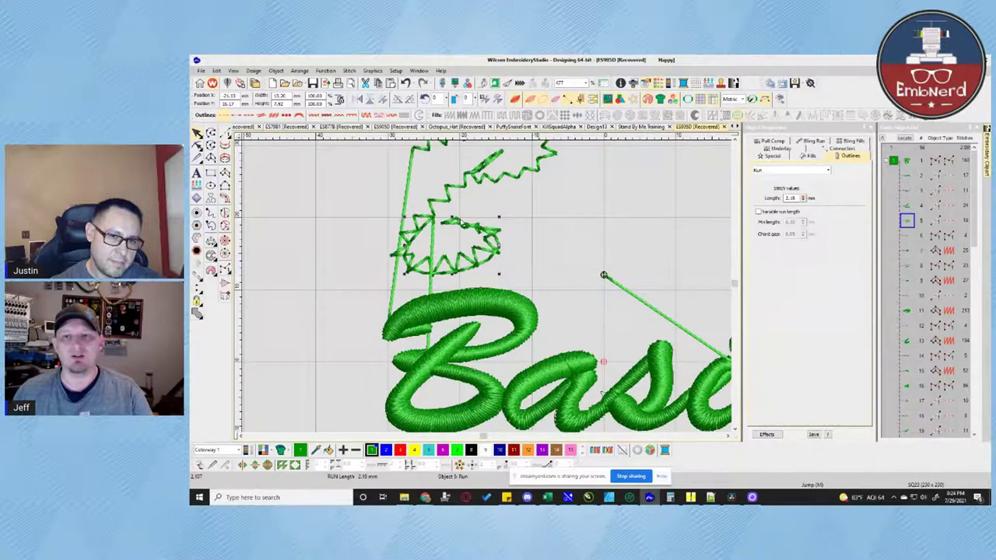
{"action": "scroll", "coordinate": [447, 223], "scroll_direction": "up", "scroll_amount": 3}
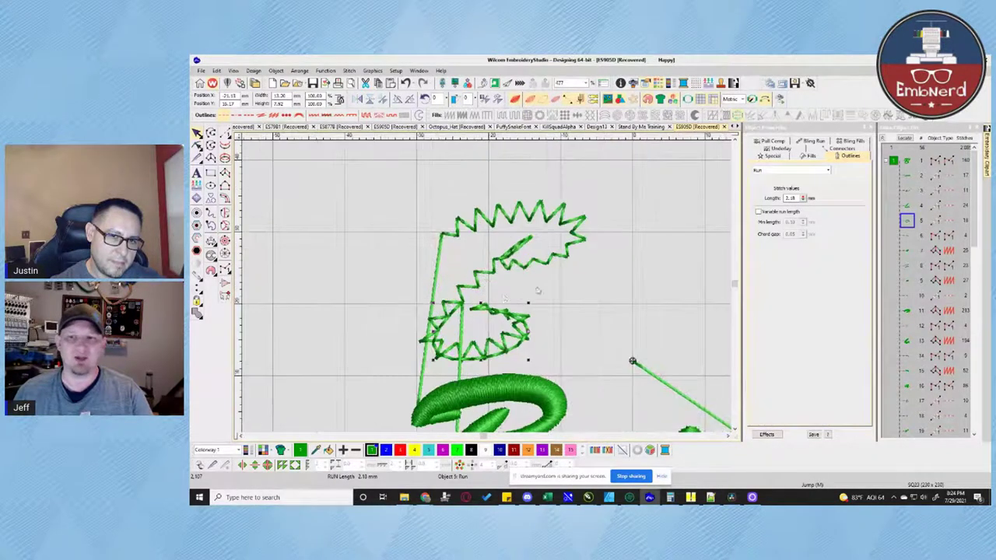
{"action": "key", "text": "t"}
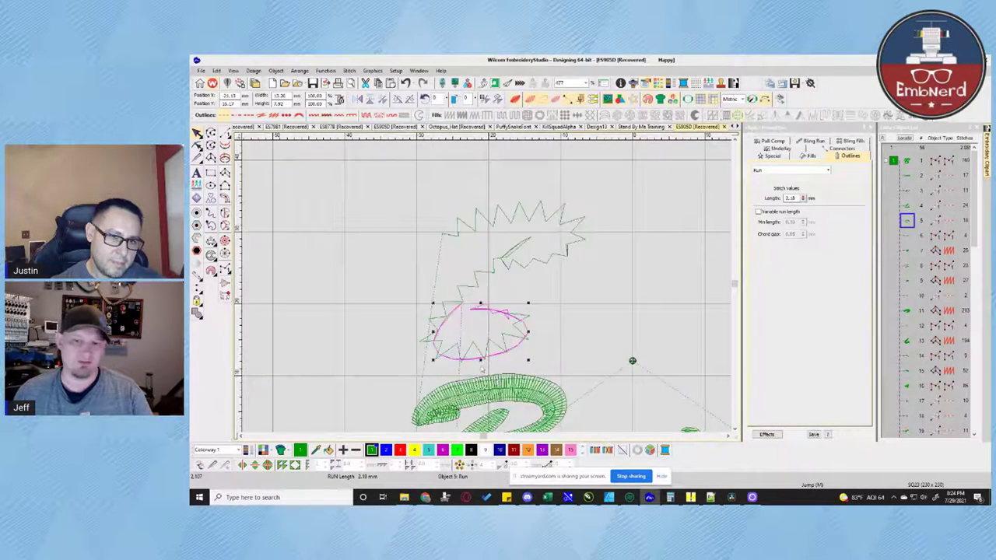
{"action": "scroll", "coordinate": [489, 330], "scroll_direction": "up", "scroll_amount": 1}
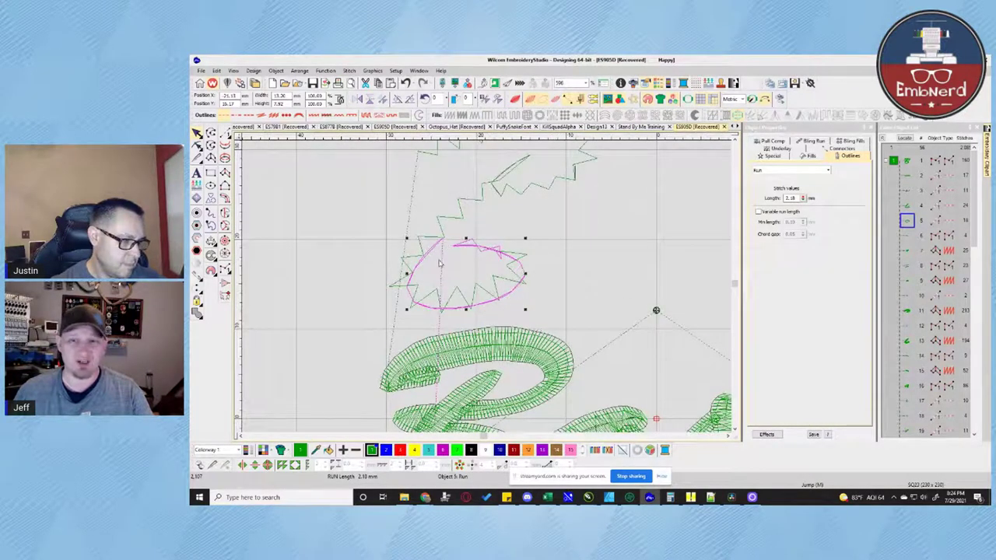
{"action": "key", "text": "t"}
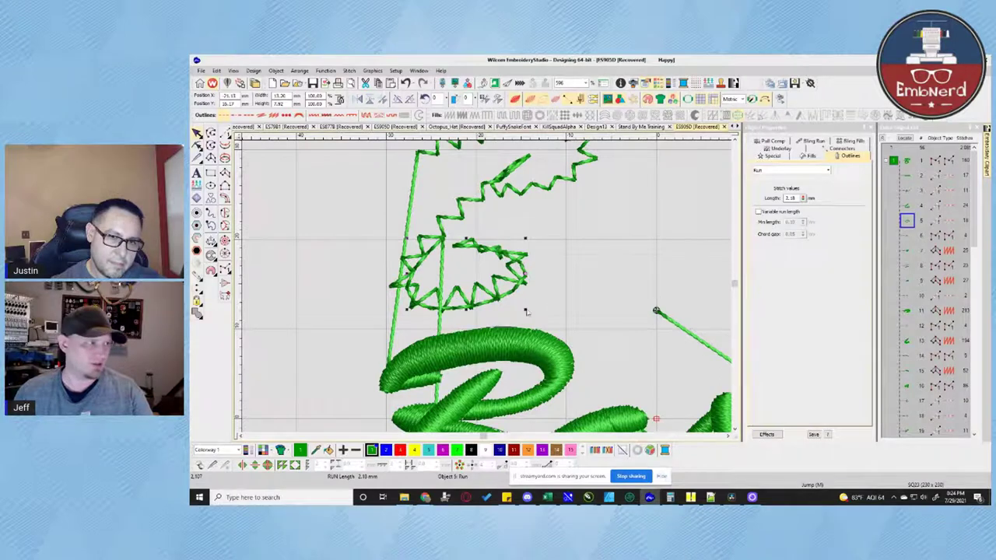
{"action": "scroll", "coordinate": [464, 289], "scroll_direction": "down", "scroll_amount": 2}
{"action": "scroll", "coordinate": [482, 284], "scroll_direction": "up", "scroll_amount": 2}
{"action": "key", "text": "t"}
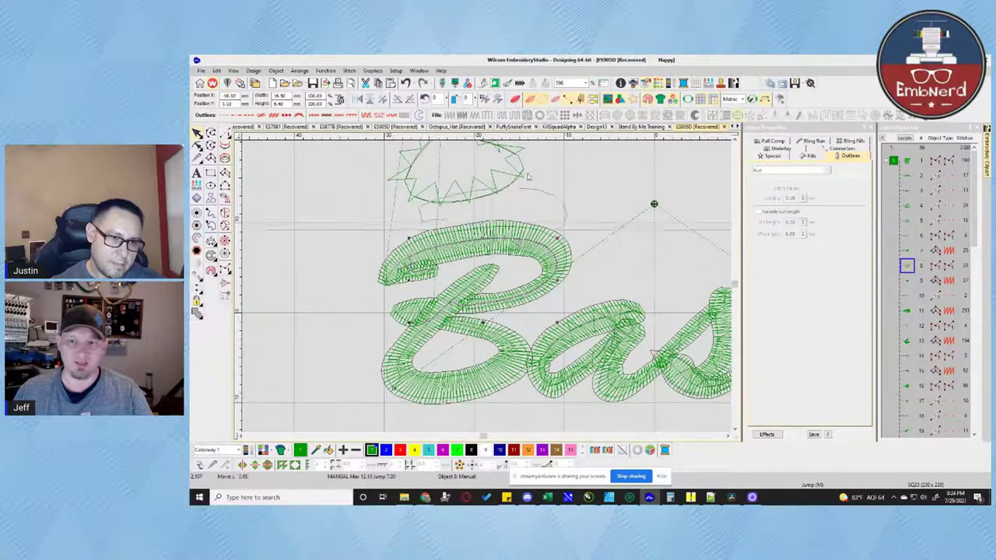
Move the B lettering up over the separated zigzag pieces, then deselect it.
{"action": "scroll", "coordinate": [497, 237], "scroll_direction": "up", "scroll_amount": 3}
{"action": "scroll", "coordinate": [490, 234], "scroll_direction": "up", "scroll_amount": 1}
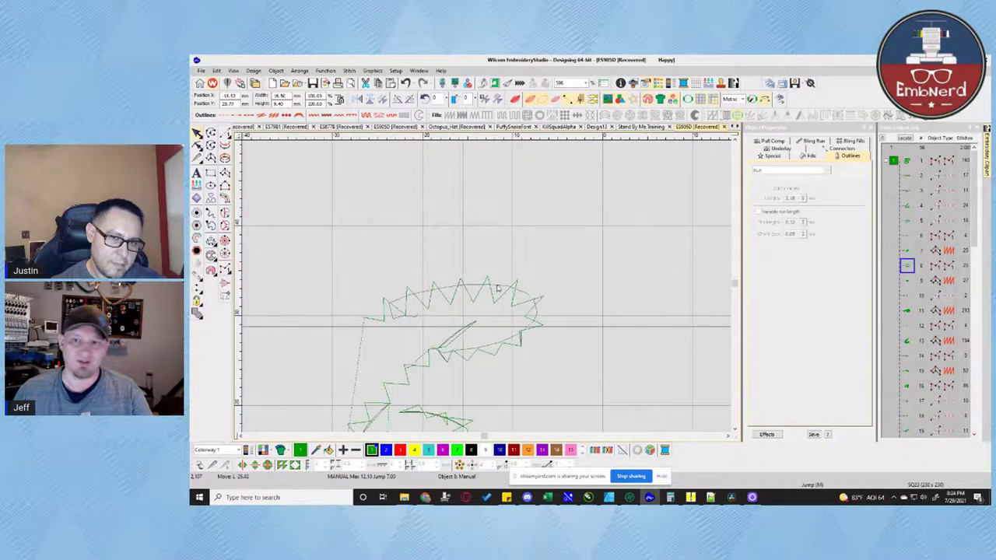
{"action": "scroll", "coordinate": [529, 366], "scroll_direction": "down", "scroll_amount": 2}
{"action": "scroll", "coordinate": [480, 317], "scroll_direction": "up", "scroll_amount": 1}
{"action": "scroll", "coordinate": [480, 317], "scroll_direction": "down", "scroll_amount": 2}
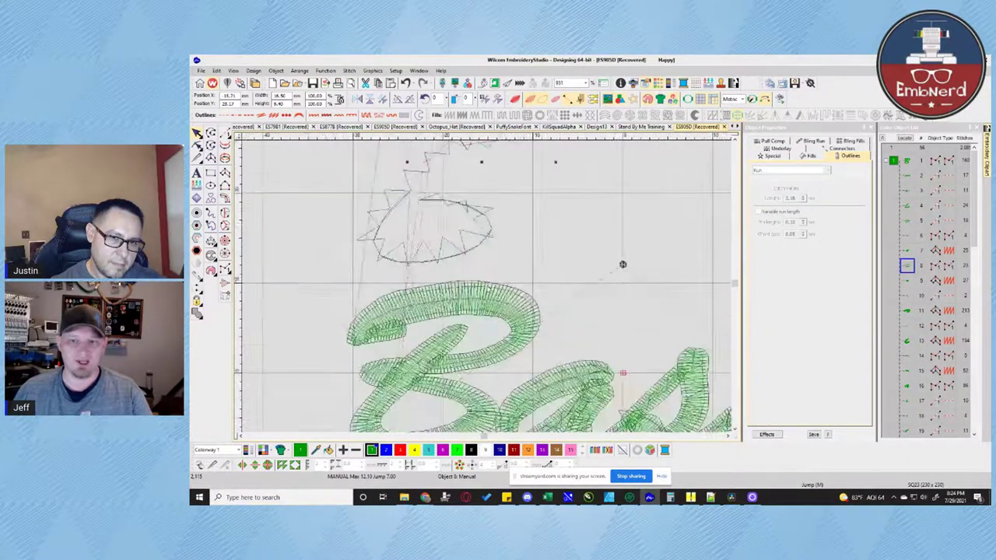
{"action": "left_click", "coordinate": [488, 259]}
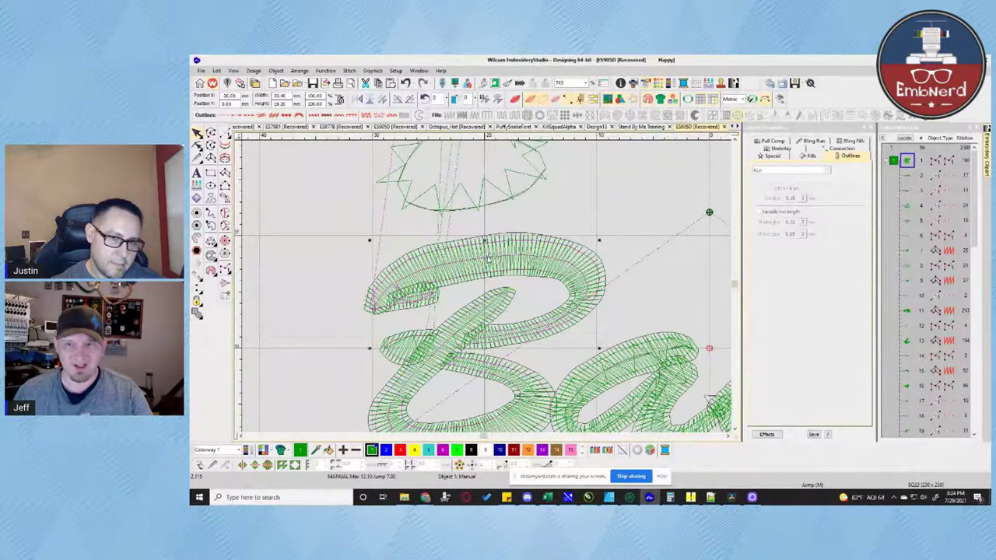
{"action": "scroll", "coordinate": [482, 284], "scroll_direction": "up", "scroll_amount": 3}
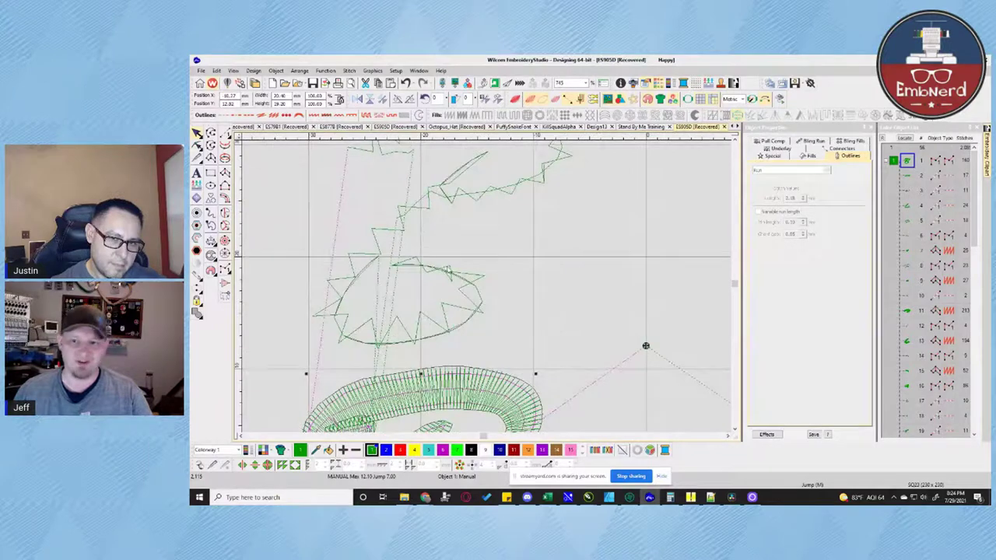
{"action": "scroll", "coordinate": [482, 249], "scroll_direction": "up", "scroll_amount": 2}
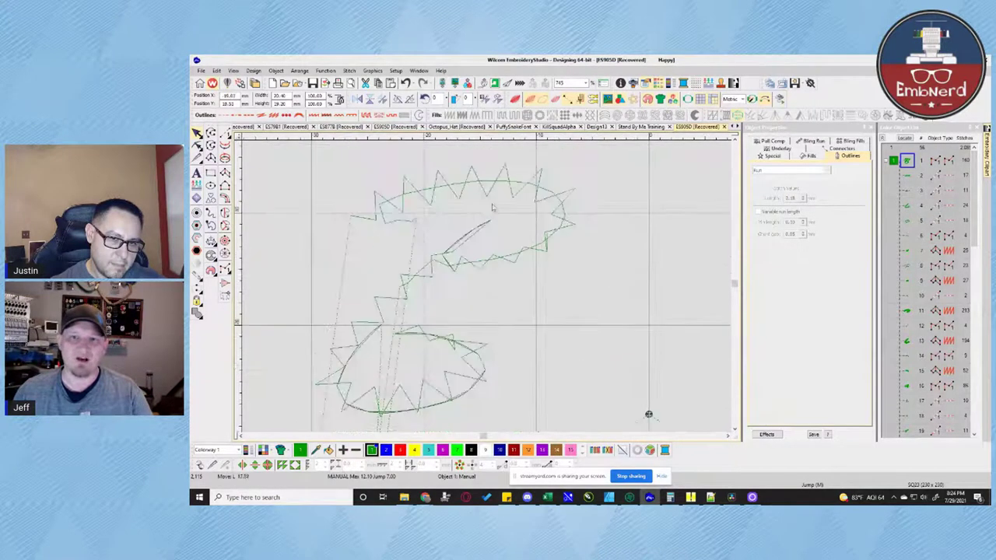
{"action": "scroll", "coordinate": [483, 256], "scroll_direction": "down", "scroll_amount": 3}
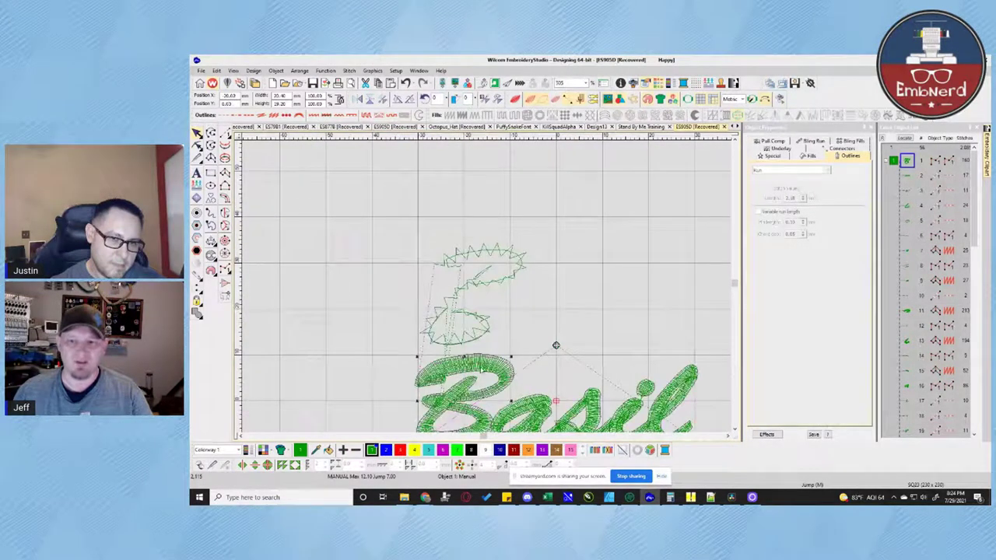
{"action": "left_click_drag", "start_coordinate": [484, 359], "coordinate": [495, 249]}
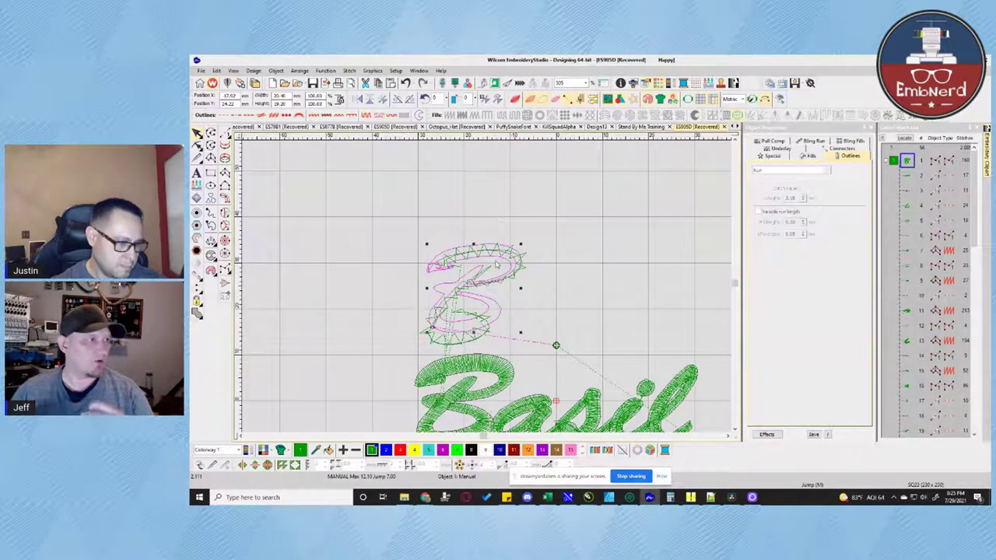
{"action": "key", "text": "Escape"}
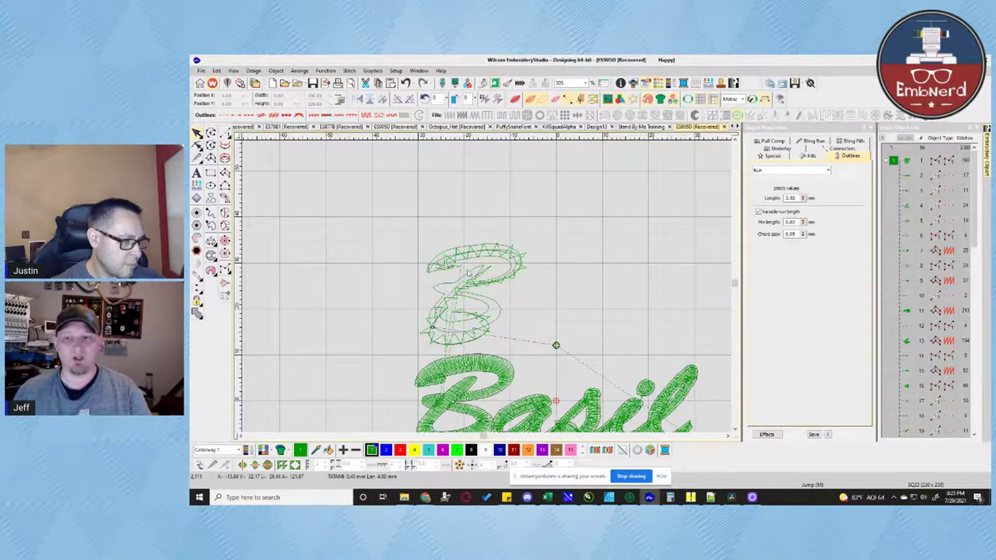
Turn on realistic rendering and step through the manual travel objects, ending on a satin piece.
{"action": "scroll", "coordinate": [486, 291], "scroll_direction": "up", "scroll_amount": 4}
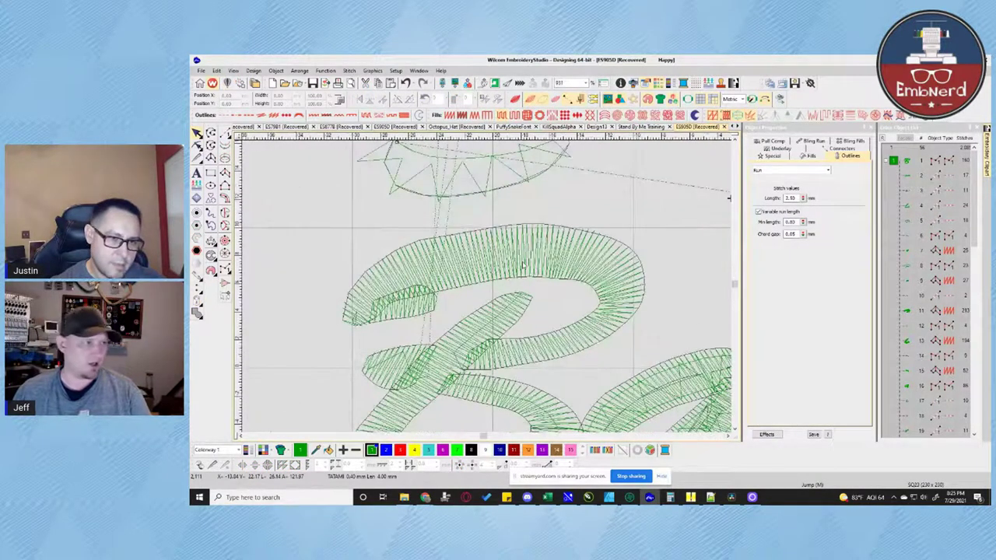
{"action": "scroll", "coordinate": [524, 264], "scroll_direction": "down", "scroll_amount": 2}
{"action": "key", "text": "t"}
{"action": "key", "text": "t"}
{"action": "key", "text": "t"}
{"action": "key", "text": "t"}
{"action": "left_click", "coordinate": [461, 285]}
{"action": "key", "text": "Tab"}
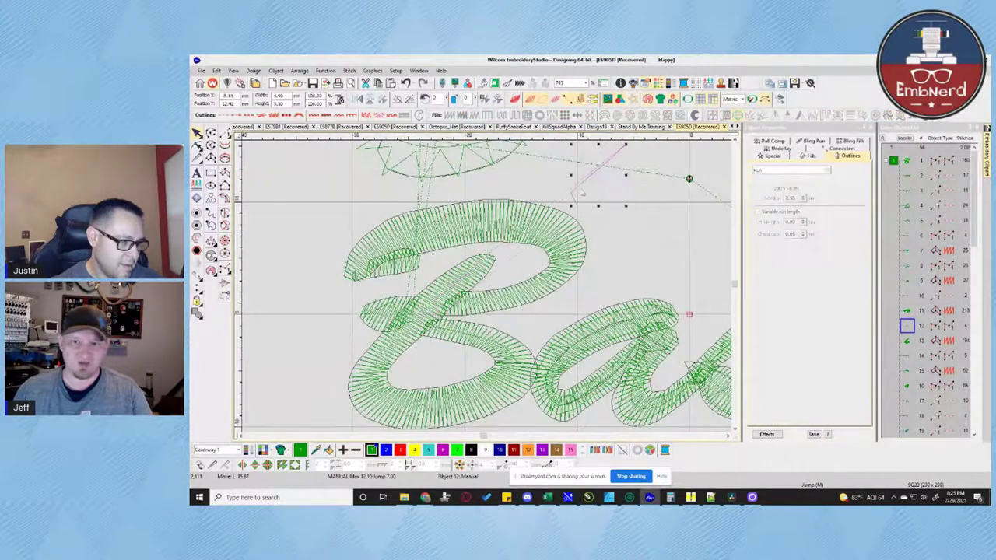
{"action": "key", "text": "Tab"}
{"action": "key", "text": "Tab"}
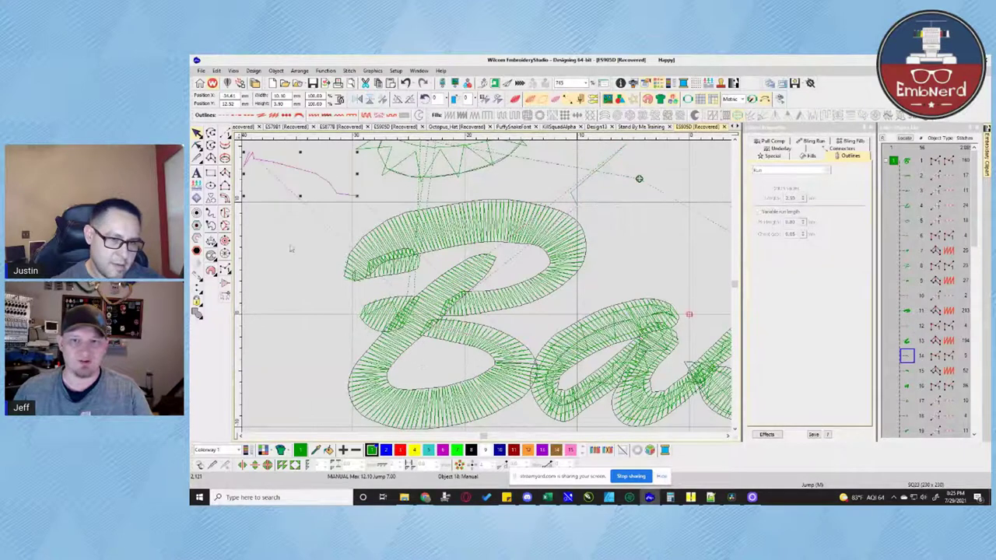
{"action": "key", "text": "shift+Tab"}
{"action": "scroll", "coordinate": [383, 308], "scroll_direction": "up", "scroll_amount": 2}
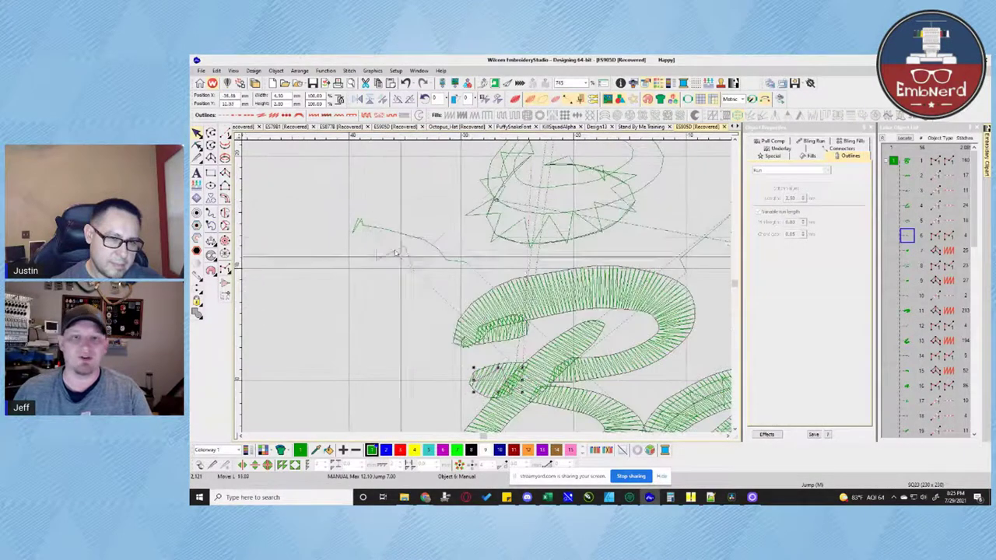
{"action": "scroll", "coordinate": [488, 293], "scroll_direction": "down", "scroll_amount": 3}
{"action": "key", "text": "t"}
{"action": "key", "text": "t"}
{"action": "scroll", "coordinate": [488, 293], "scroll_direction": "up", "scroll_amount": 2}
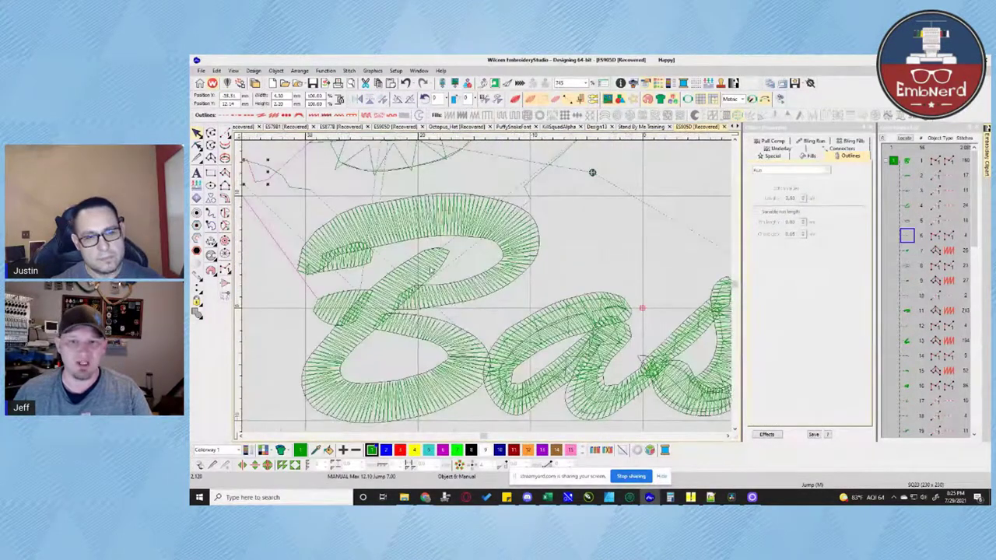
{"action": "key", "text": "t"}
{"action": "left_click", "coordinate": [434, 218]}
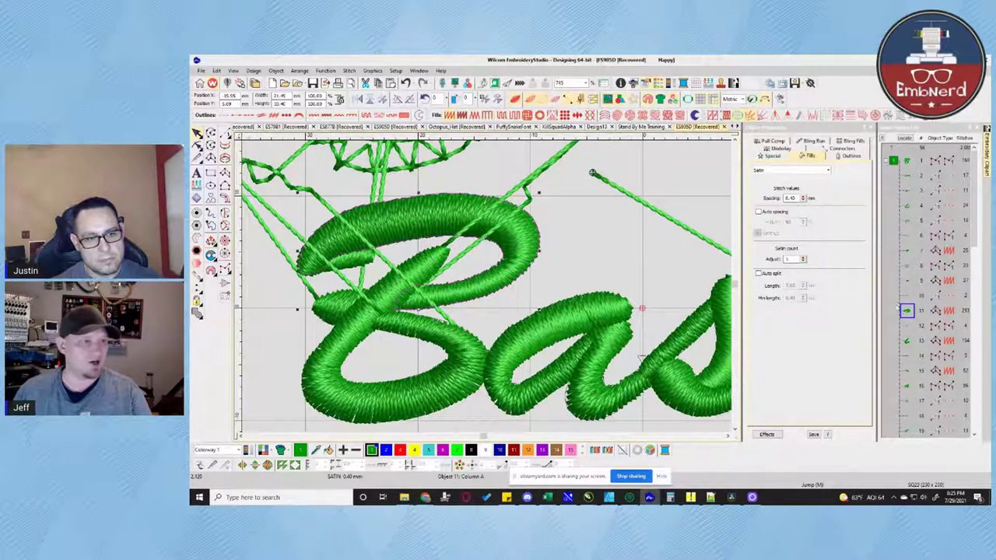
Delete the first six stray stitch objects from the Color Object List.
{"action": "left_click", "coordinate": [906, 235]}
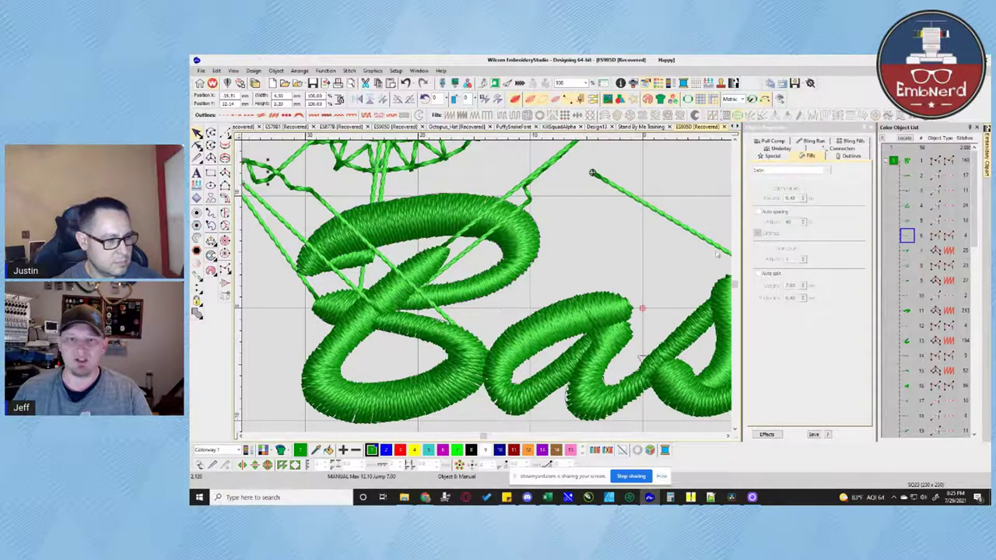
{"action": "scroll", "coordinate": [641, 309], "scroll_direction": "down", "scroll_amount": 3}
{"action": "scroll", "coordinate": [594, 336], "scroll_direction": "up", "scroll_amount": 2}
{"action": "scroll", "coordinate": [592, 336], "scroll_direction": "up", "scroll_amount": 1}
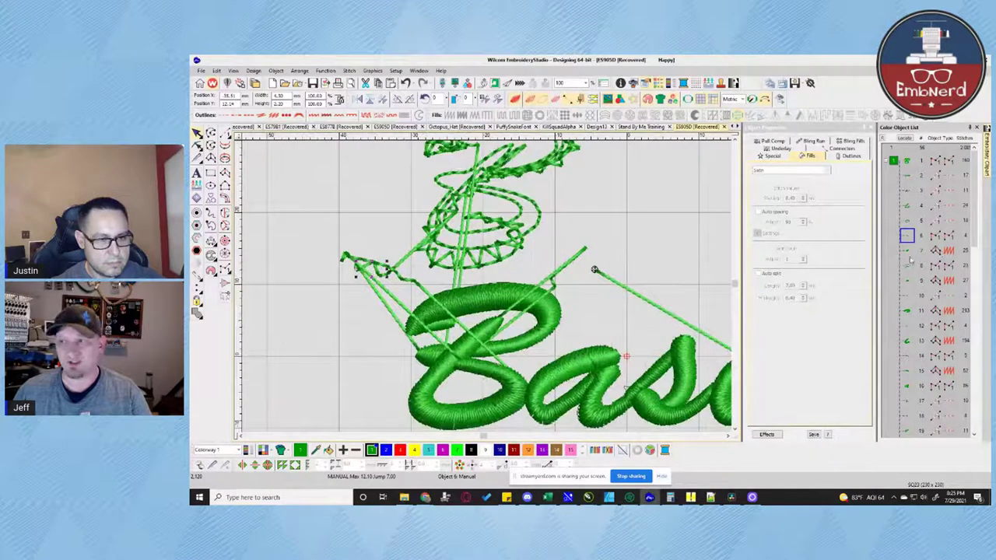
{"action": "left_click", "coordinate": [906, 160]}
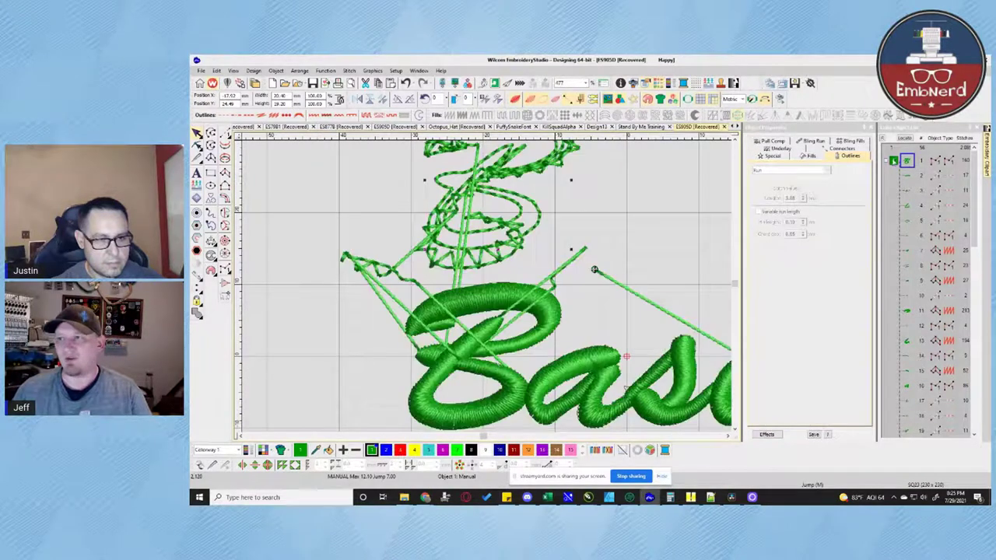
{"action": "left_click", "coordinate": [907, 237], "text": "shift"}
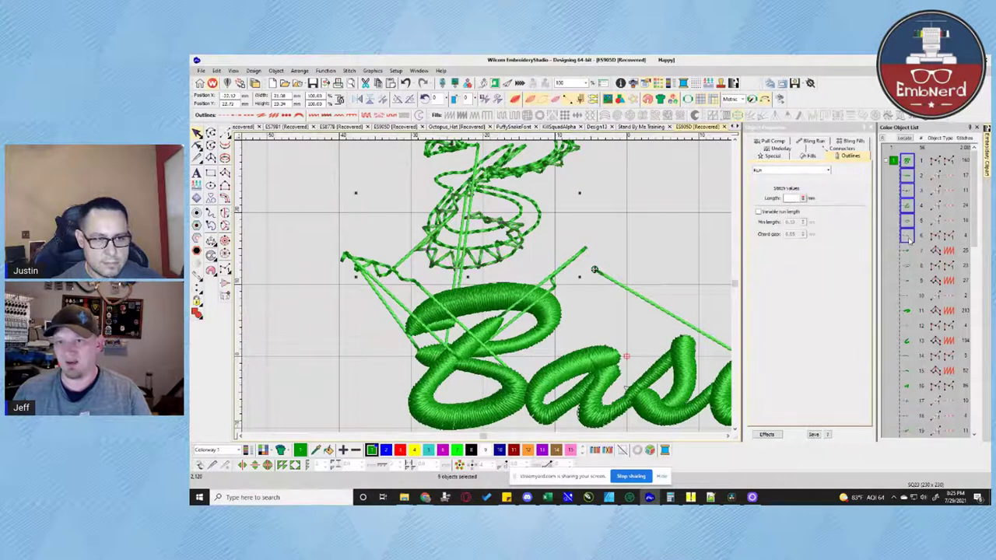
{"action": "key", "text": "Delete"}
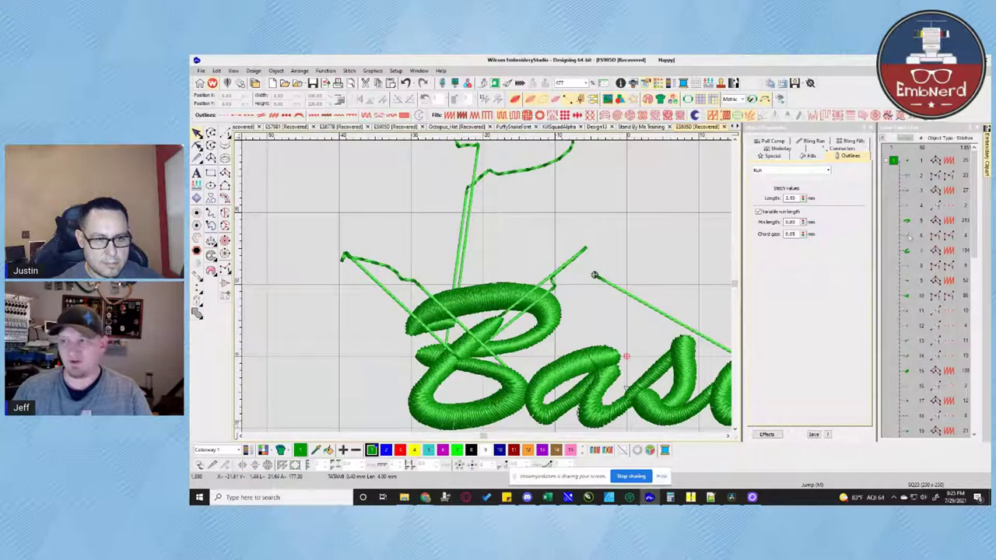
Delete the remaining stray stitch lines above the B, three together and then the last one.
{"action": "left_click", "coordinate": [907, 175]}
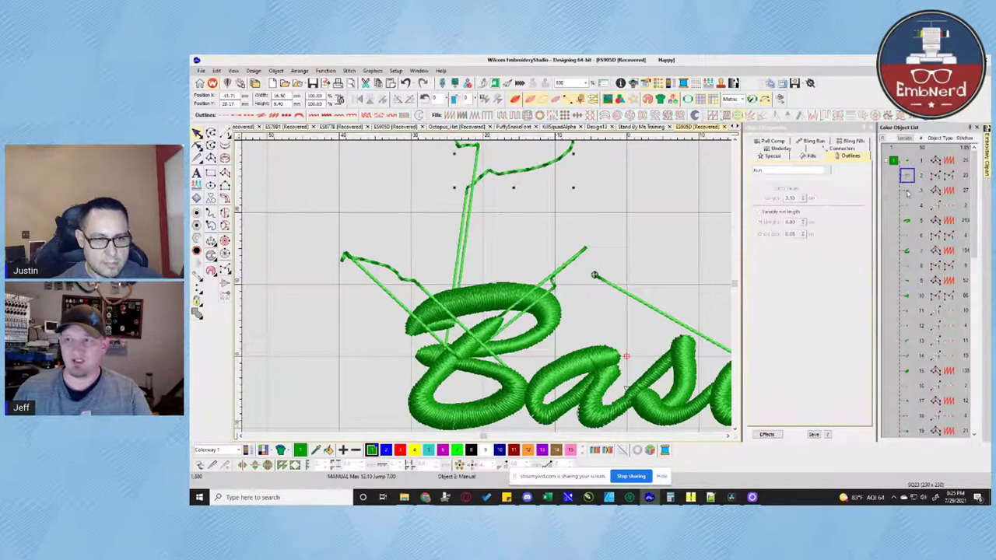
{"action": "left_click", "coordinate": [909, 206], "text": "shift"}
{"action": "key", "text": "Delete"}
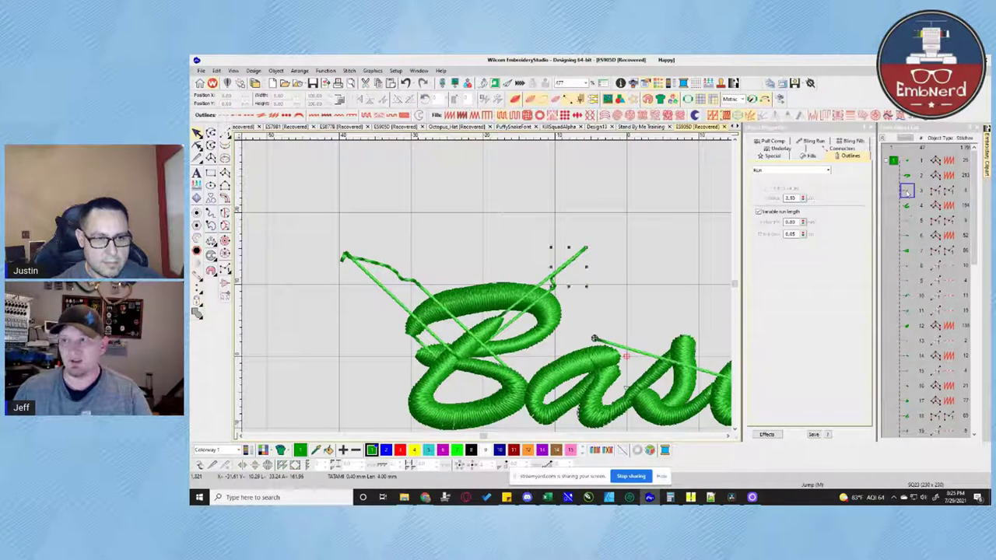
{"action": "left_click", "coordinate": [907, 206]}
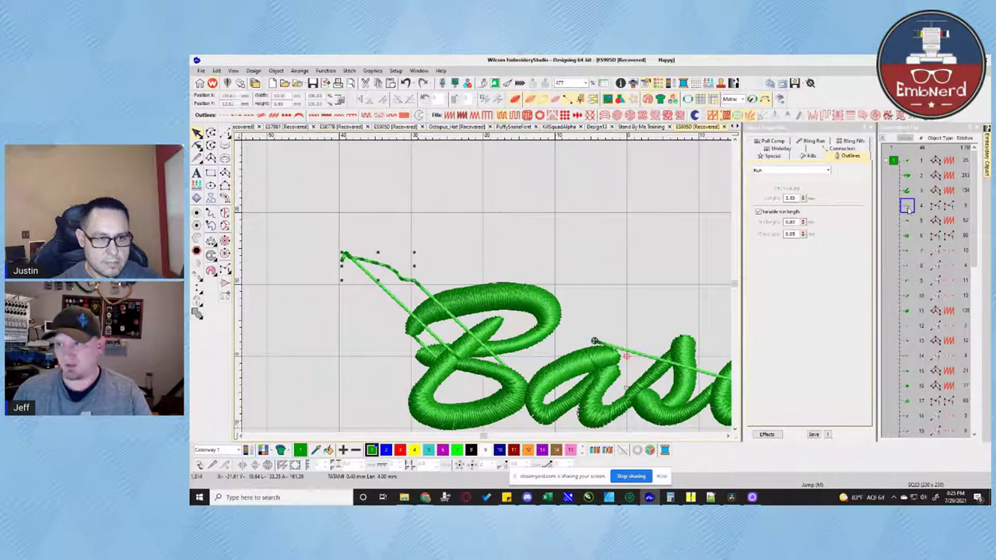
{"action": "key", "text": "Delete"}
{"action": "key", "text": "t"}
{"action": "scroll", "coordinate": [448, 374], "scroll_direction": "up", "scroll_amount": 2}
Drag the inner satin piece out of the B, then undo to return it.
{"action": "scroll", "coordinate": [525, 268], "scroll_direction": "down", "scroll_amount": 1}
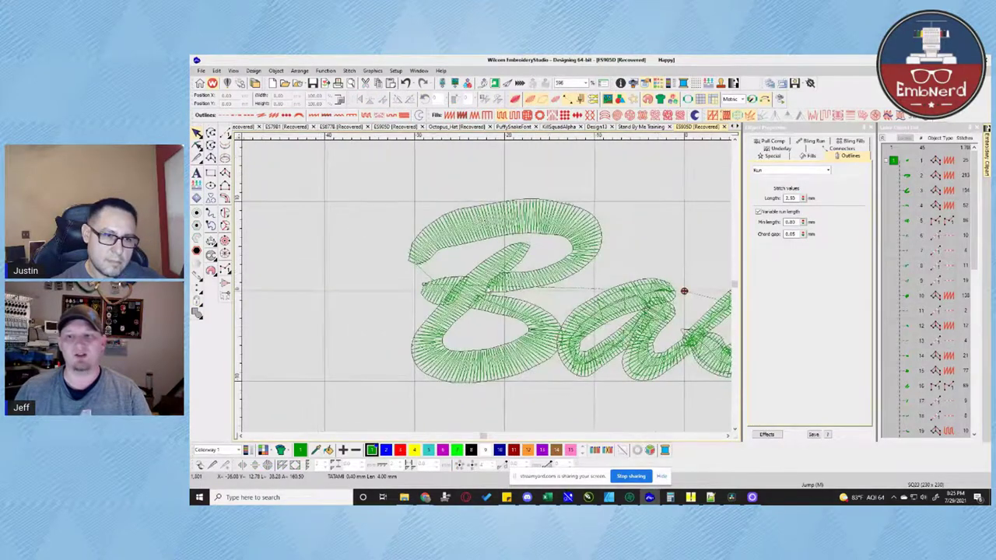
{"action": "key", "text": "t"}
{"action": "key", "text": "t"}
{"action": "left_click", "coordinate": [346, 312]}
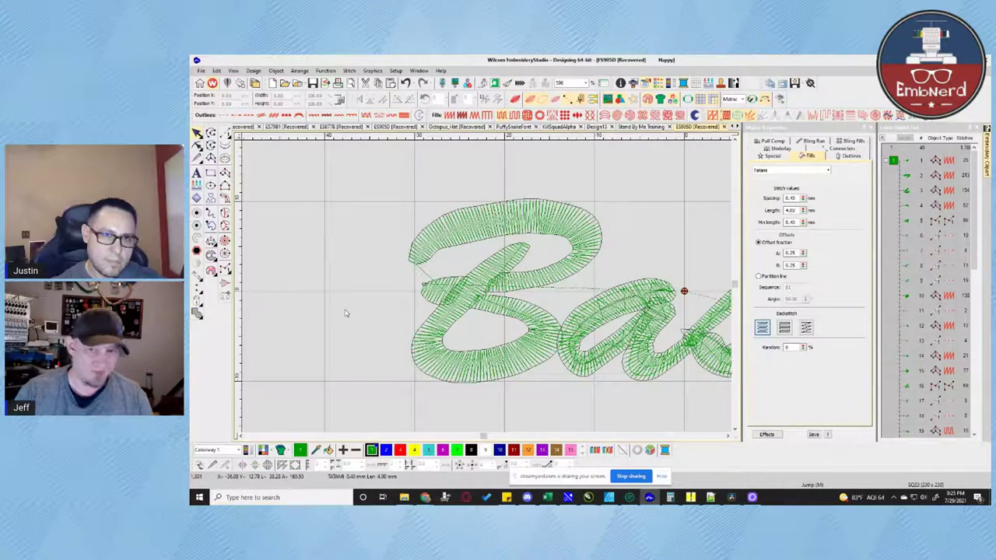
{"action": "left_click_drag", "start_coordinate": [527, 309], "coordinate": [331, 247]}
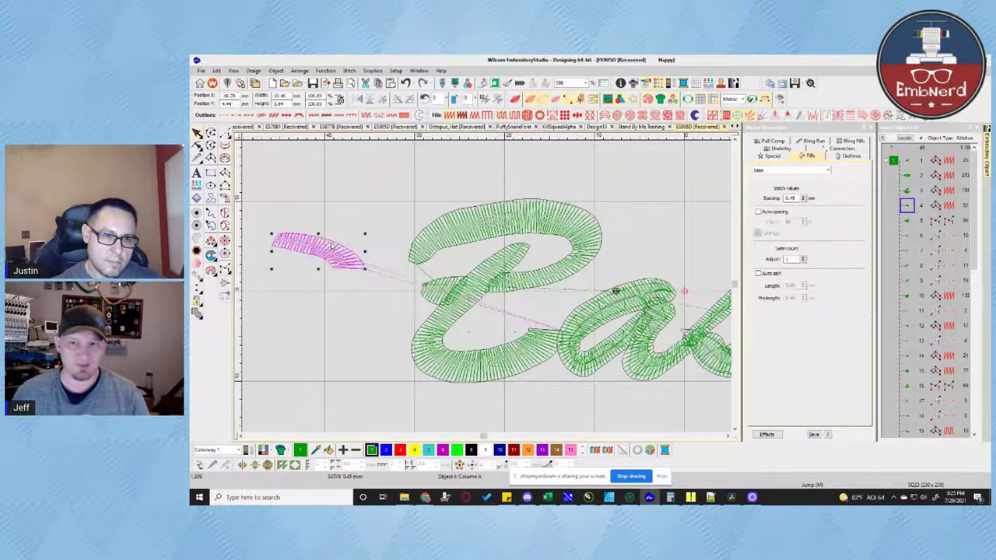
{"action": "key", "text": "ctrl+z"}
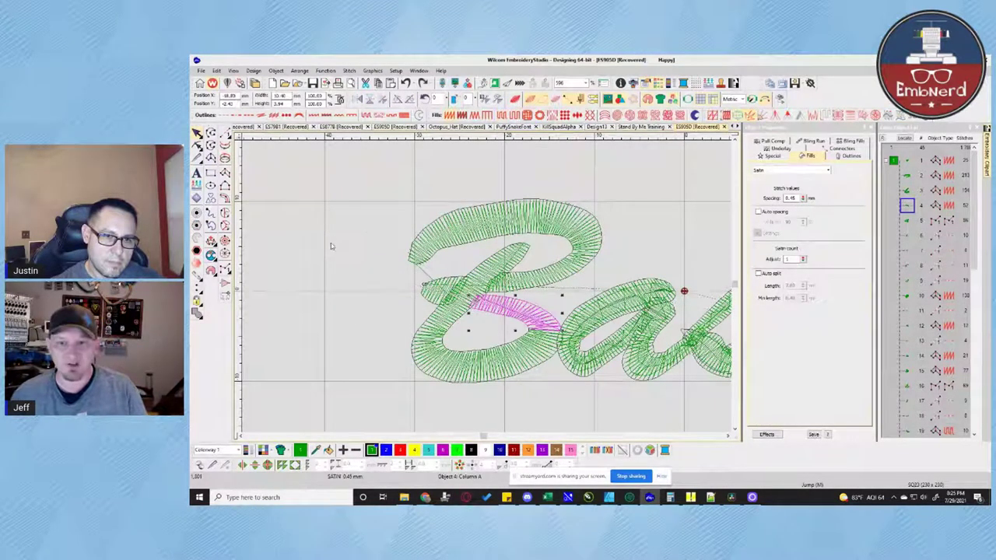
Inspect reshape points on the B's upper stroke and crossbar, then compare rendered and outline views.
{"action": "left_click", "coordinate": [420, 268]}
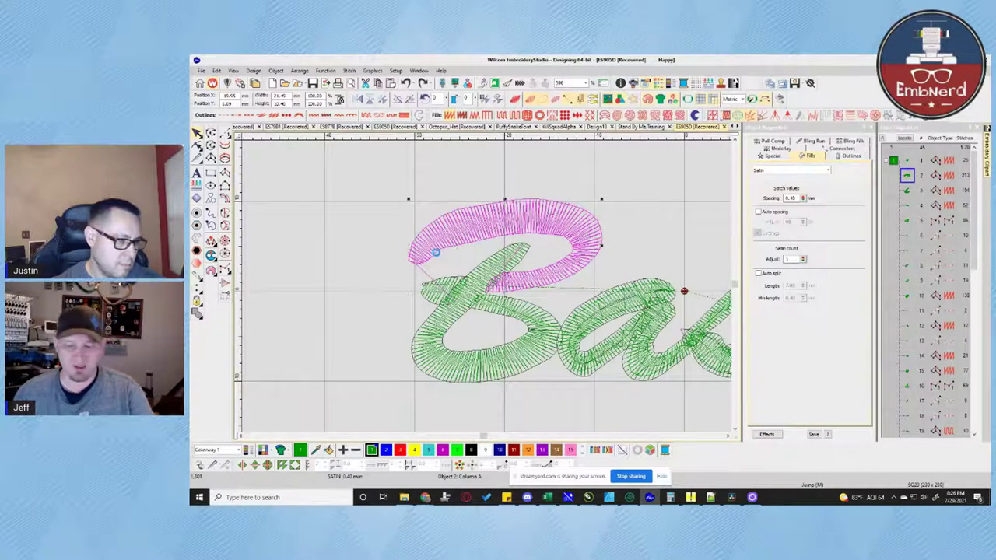
{"action": "key", "text": "h"}
{"action": "left_click", "coordinate": [464, 284]}
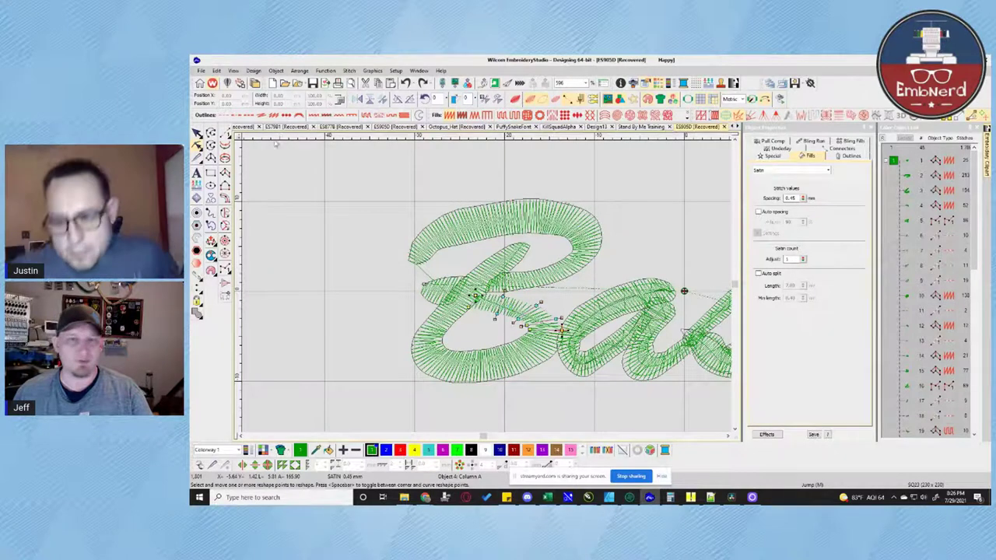
{"action": "key", "text": "Escape"}
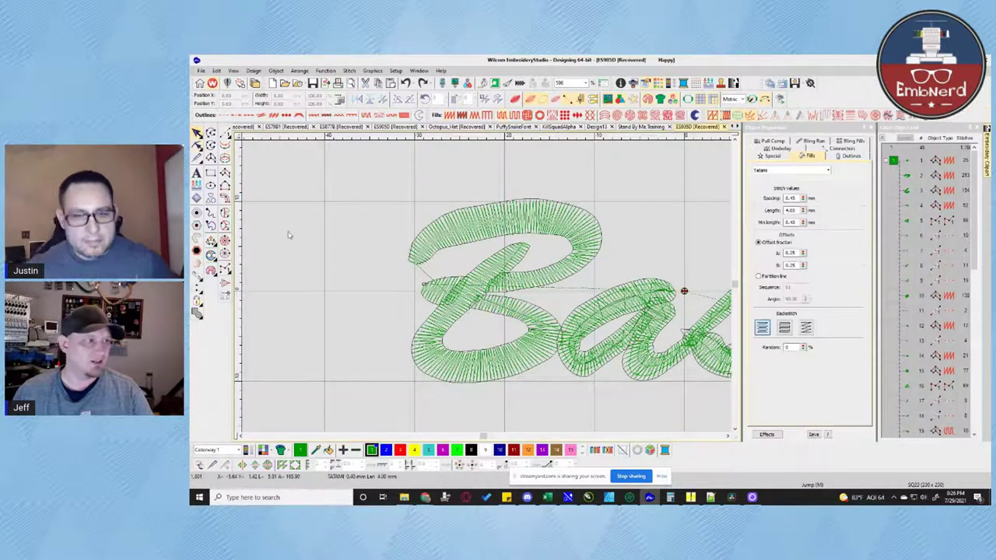
{"action": "key", "text": "t"}
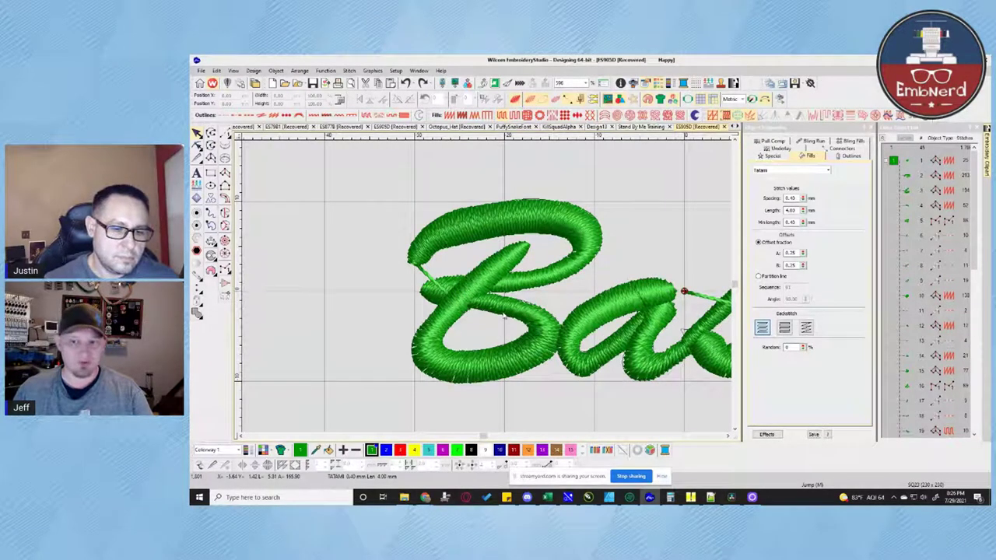
{"action": "key", "text": "t"}
{"action": "key", "text": "t"}
{"action": "key", "text": "t"}
{"action": "key", "text": "t"}
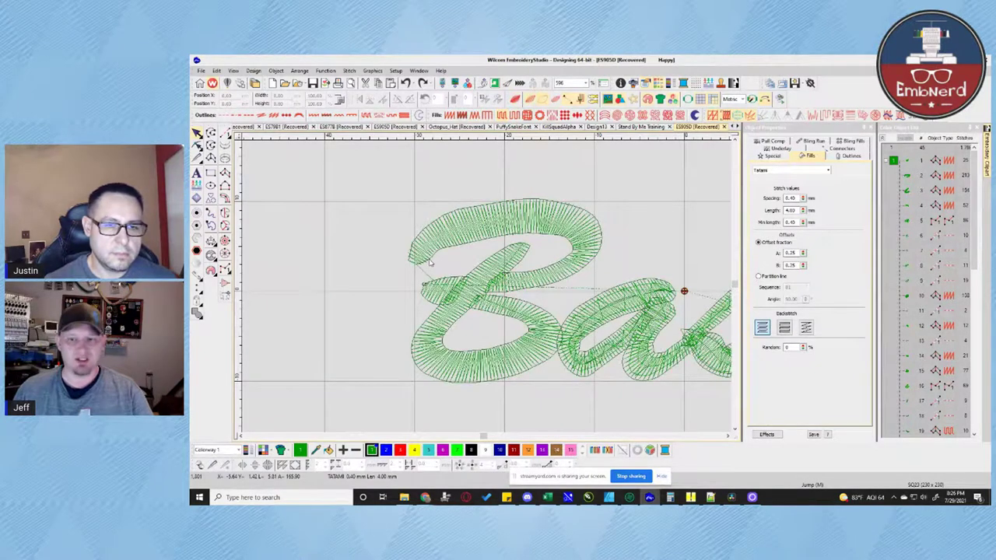
{"action": "left_click", "coordinate": [427, 262]}
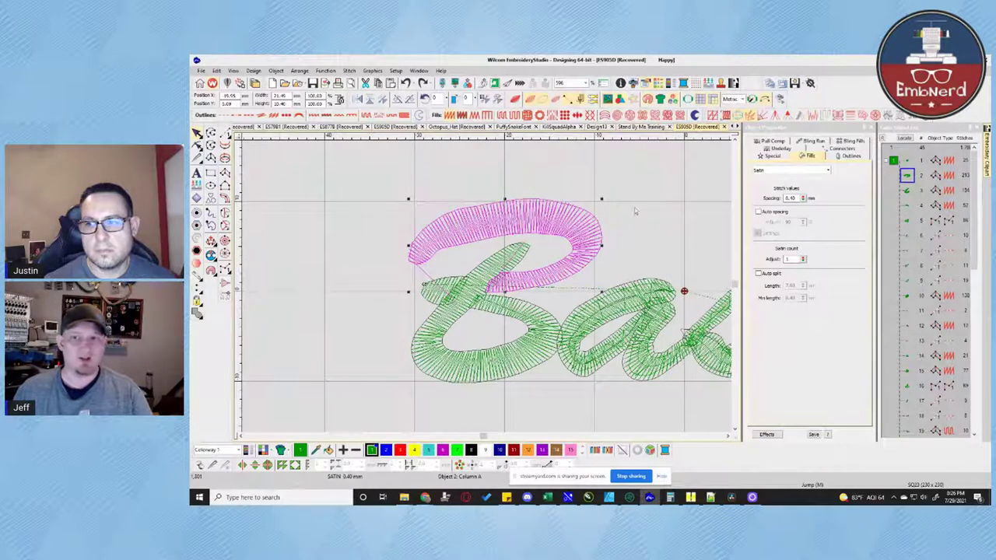
Change the tie setting in the top swash's connector properties.
{"action": "left_click", "coordinate": [846, 149]}
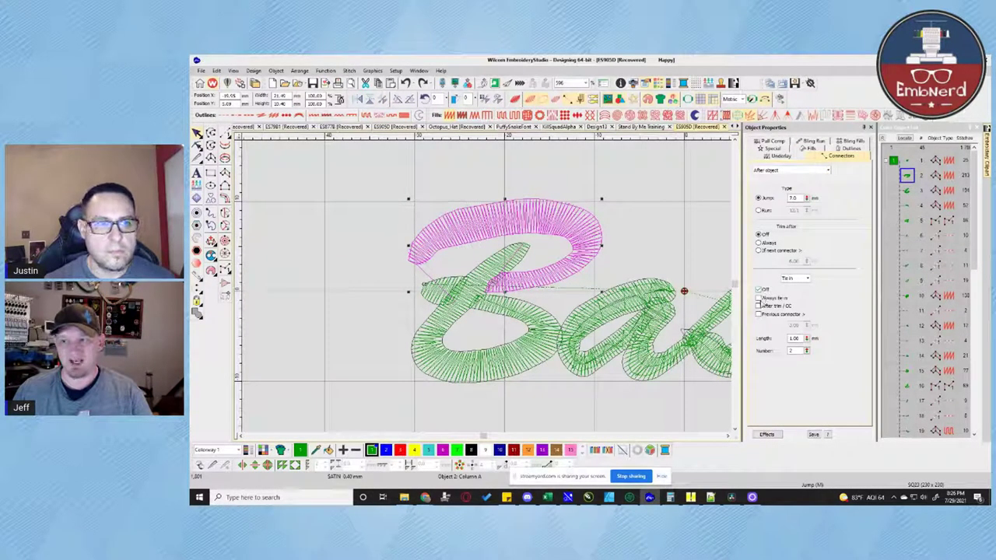
{"action": "left_click", "coordinate": [758, 298]}
{"action": "key", "text": "t"}
{"action": "key", "text": "t"}
Set the B's tail piece to Tie off before trim/CC, trimming only if next connector exceeds 4.00 mm.
{"action": "left_click", "coordinate": [433, 296]}
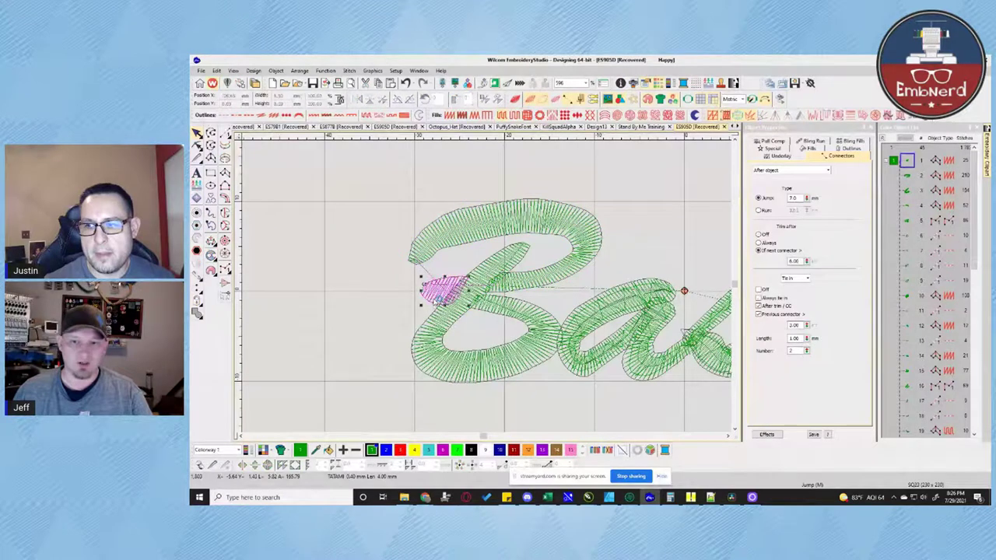
{"action": "left_click", "coordinate": [801, 278]}
{"action": "left_click", "coordinate": [801, 292]}
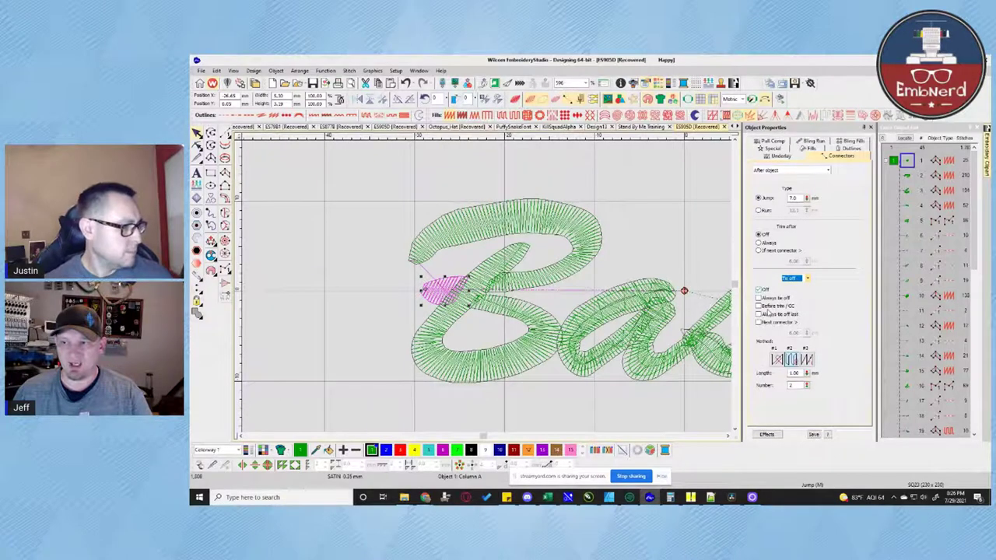
{"action": "left_click", "coordinate": [759, 307]}
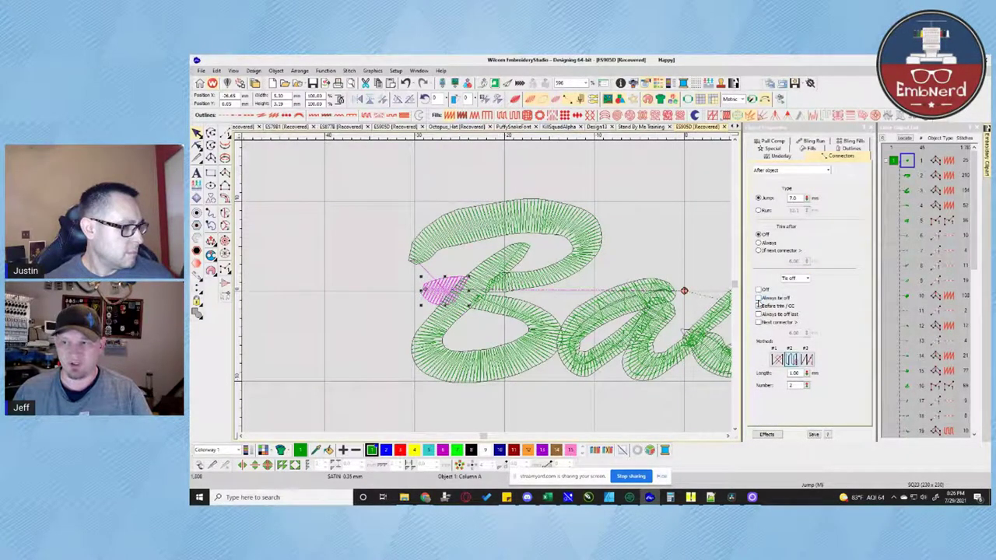
{"action": "left_click", "coordinate": [759, 305]}
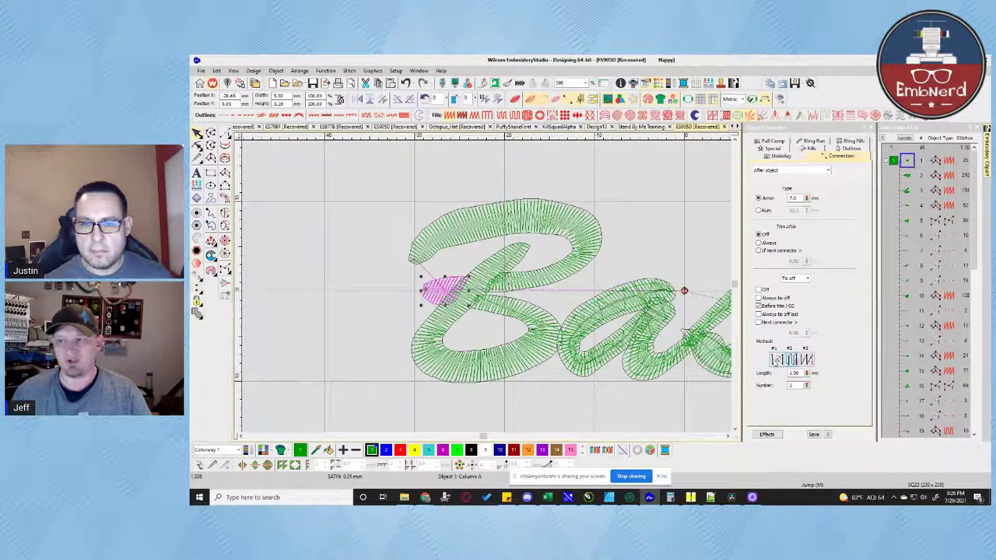
{"action": "left_click", "coordinate": [758, 250]}
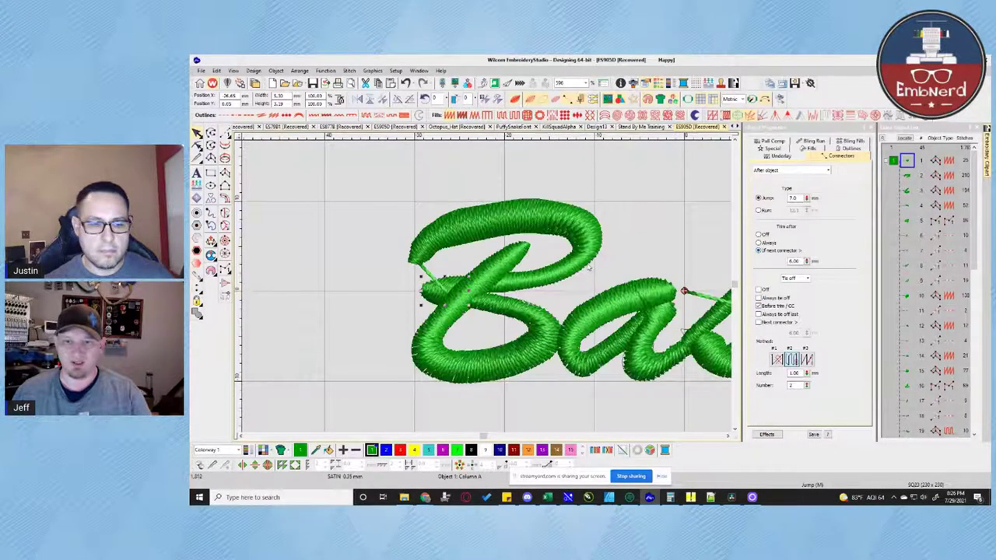
{"action": "double_click", "coordinate": [795, 260]}
{"action": "type", "text": "4"}
{"action": "key", "text": "Return"}
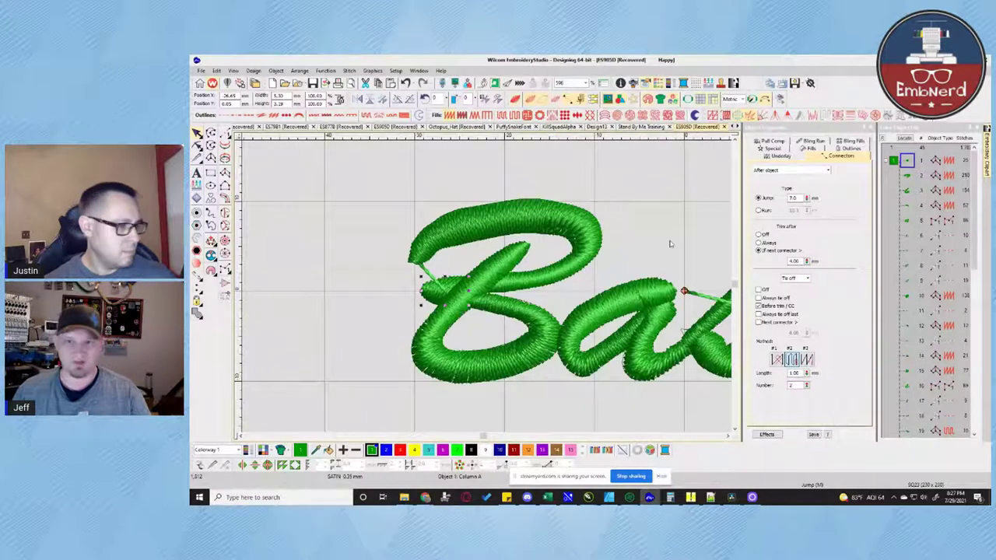
{"action": "left_click", "coordinate": [467, 234]}
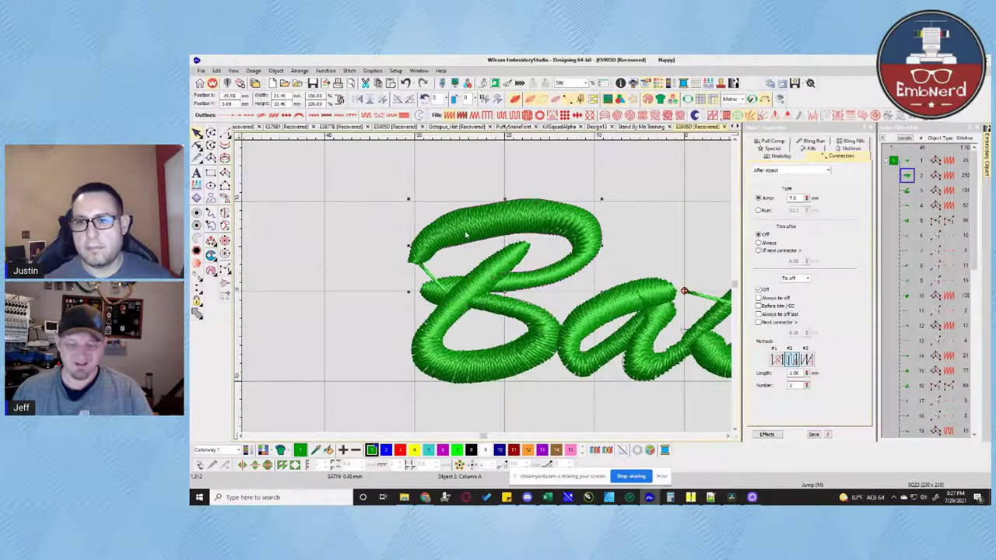
Show the B object's reshape points, then deselect it.
{"action": "key", "text": "h"}
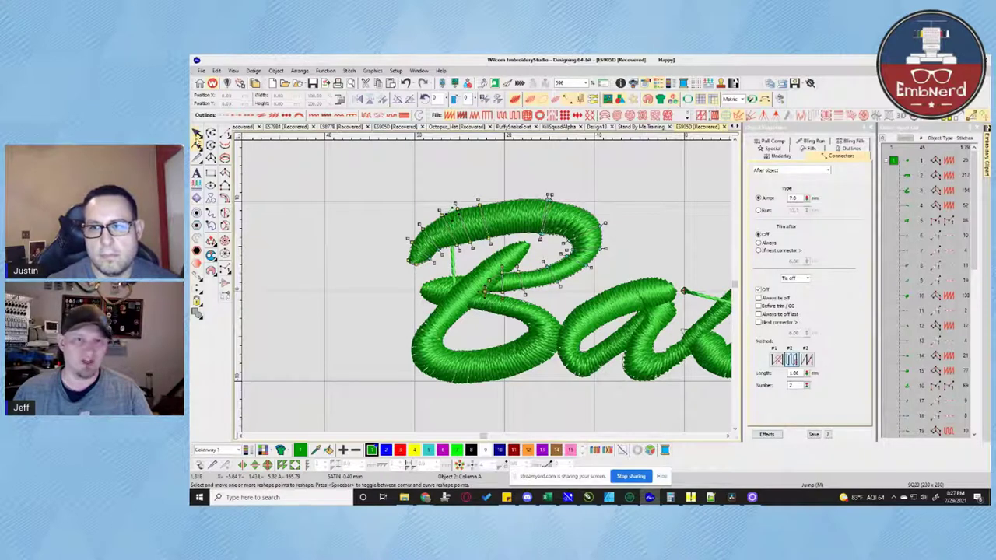
{"action": "left_click", "coordinate": [319, 237]}
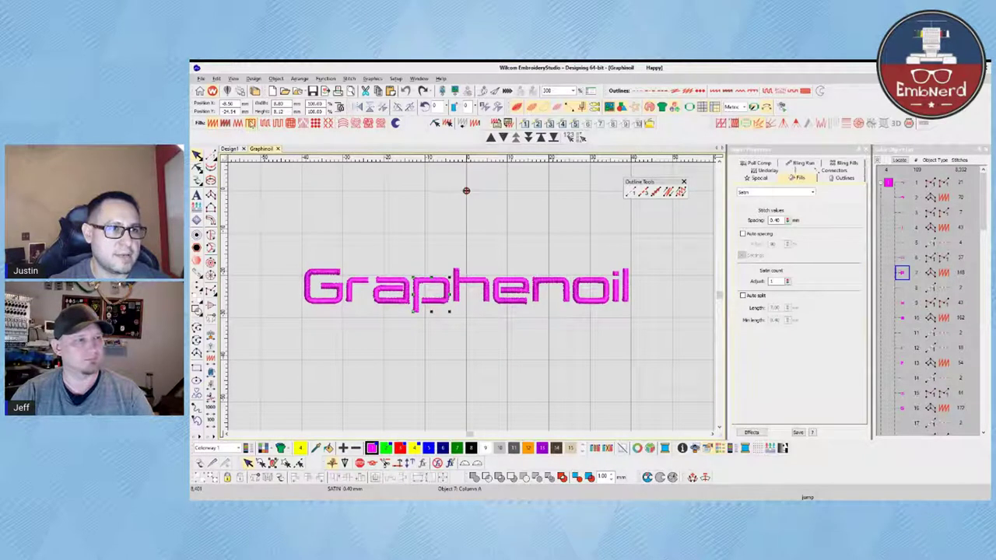
Use Edit > Select by Stitch Type with Satin to select every satin object.
{"action": "left_click", "coordinate": [216, 78]}
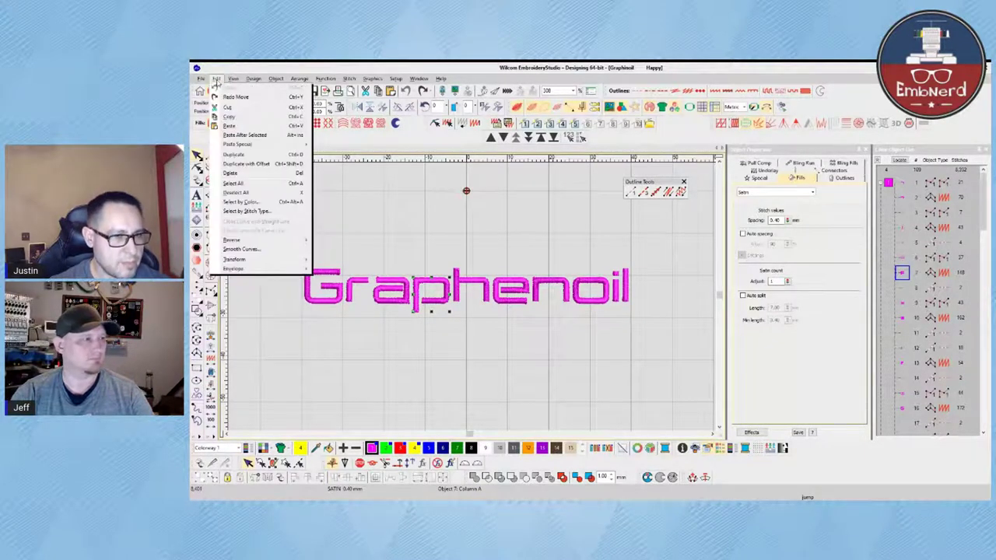
{"action": "left_click", "coordinate": [285, 212]}
{"action": "left_click", "coordinate": [558, 269]}
{"action": "left_click", "coordinate": [629, 269]}
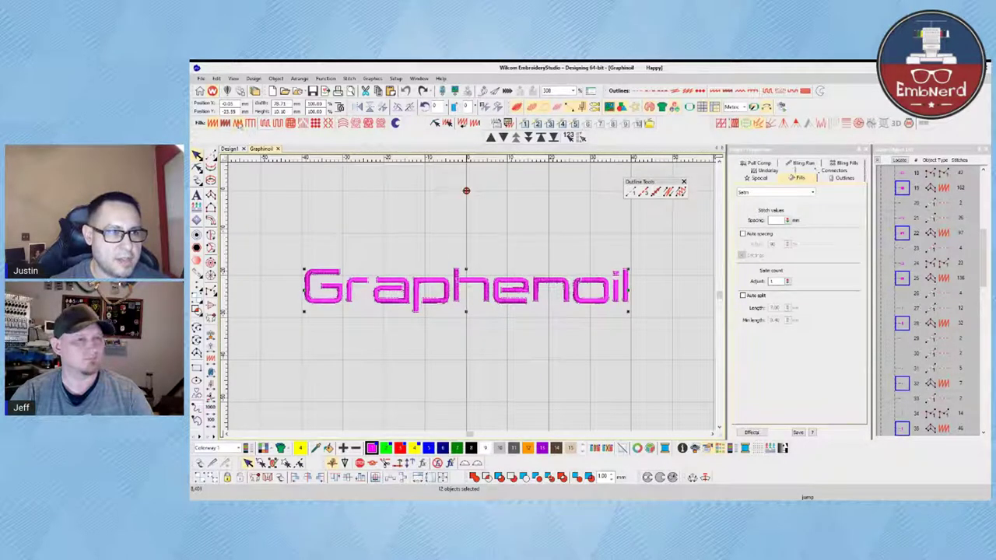
Set the lettering to Y -41.55, delete the leftover outline copy, then move all lettering upward.
{"action": "double_click", "coordinate": [228, 111]}
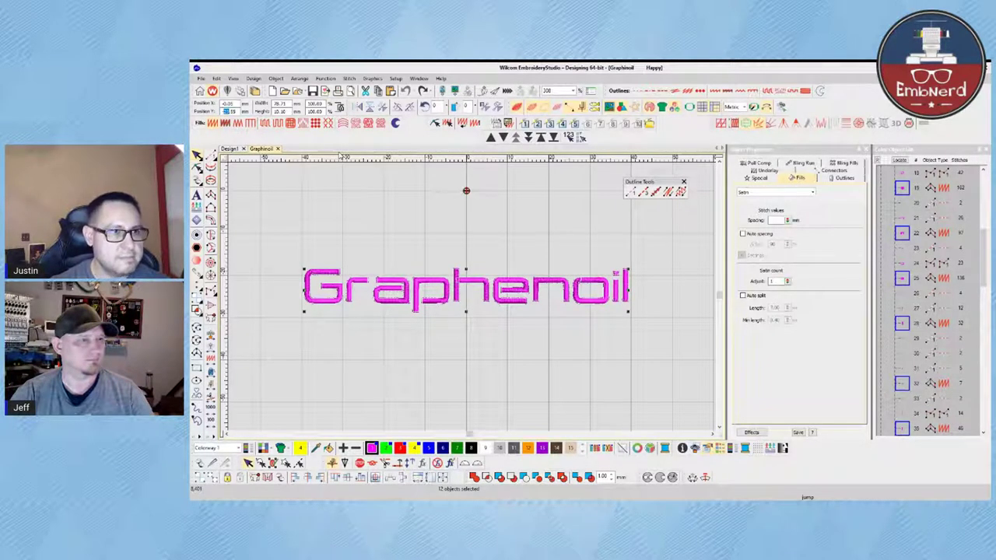
{"action": "key", "text": "Return"}
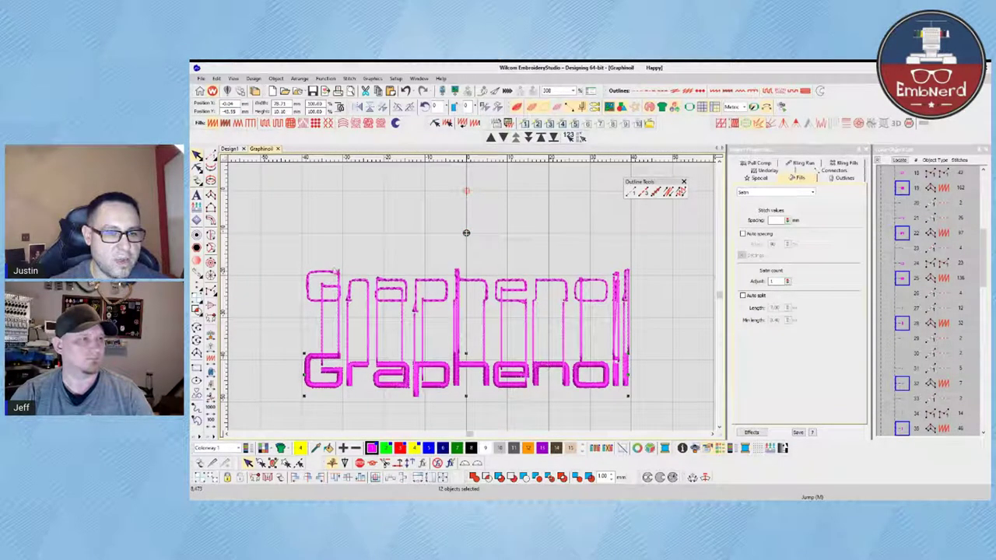
{"action": "left_click_drag", "start_coordinate": [260, 234], "coordinate": [434, 298]}
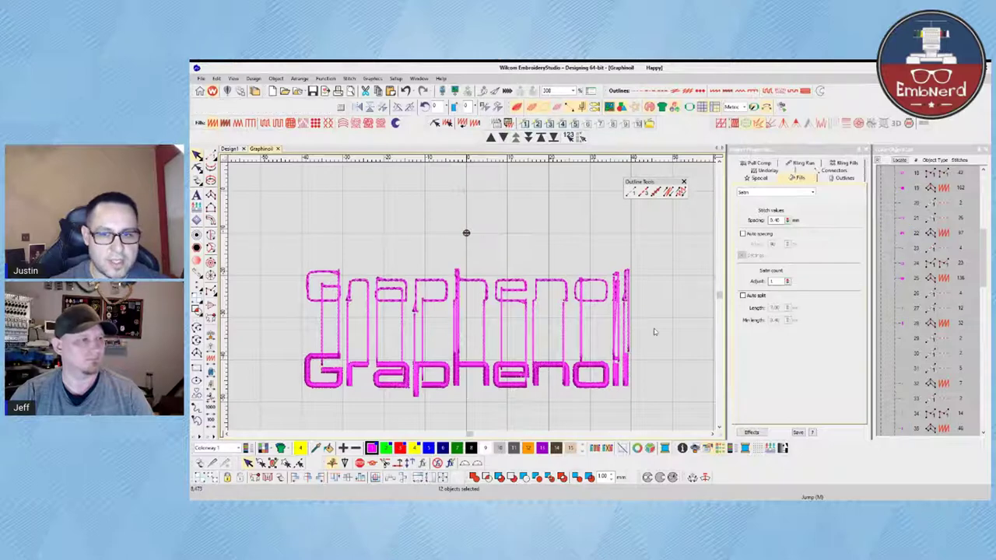
{"action": "key", "text": "Delete"}
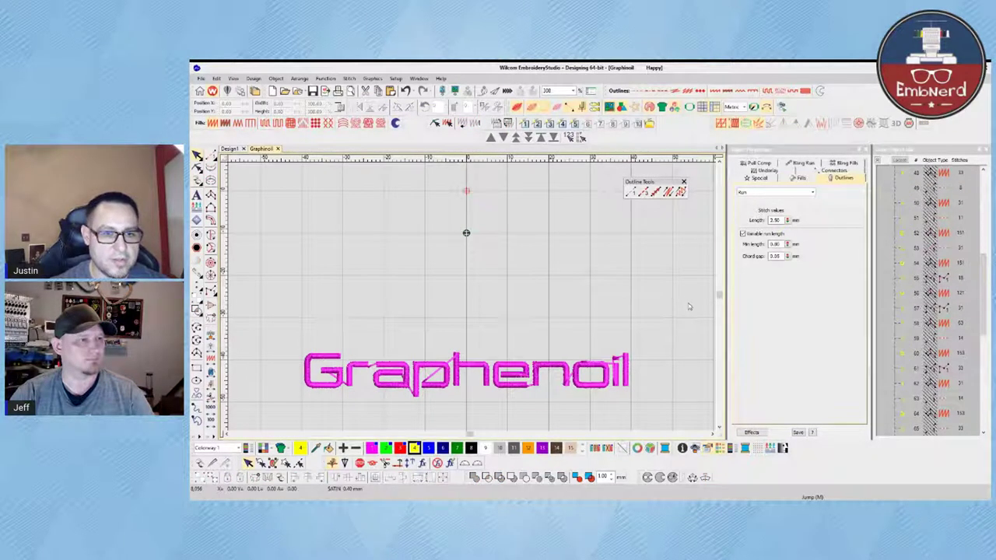
{"action": "key", "text": "ctrl+a"}
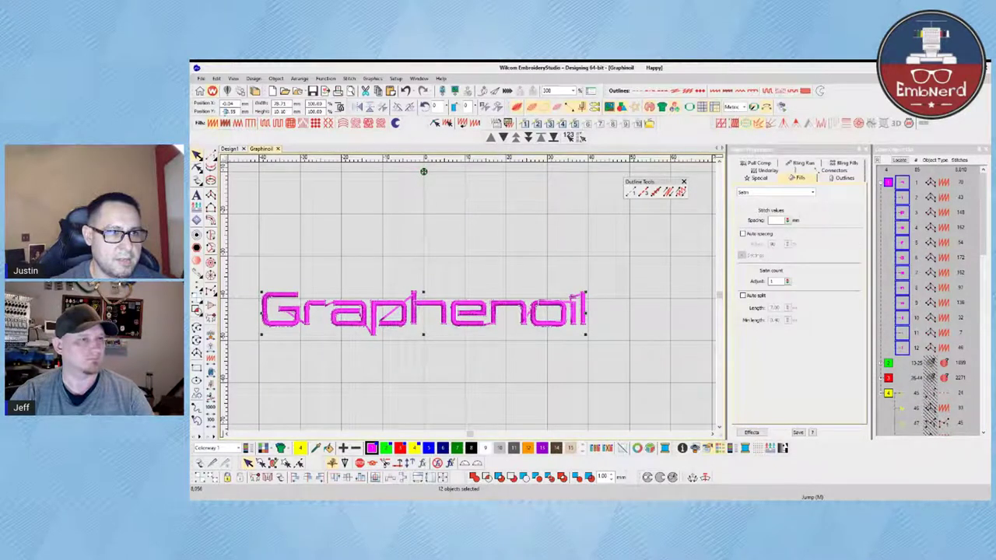
{"action": "key", "text": "Return"}
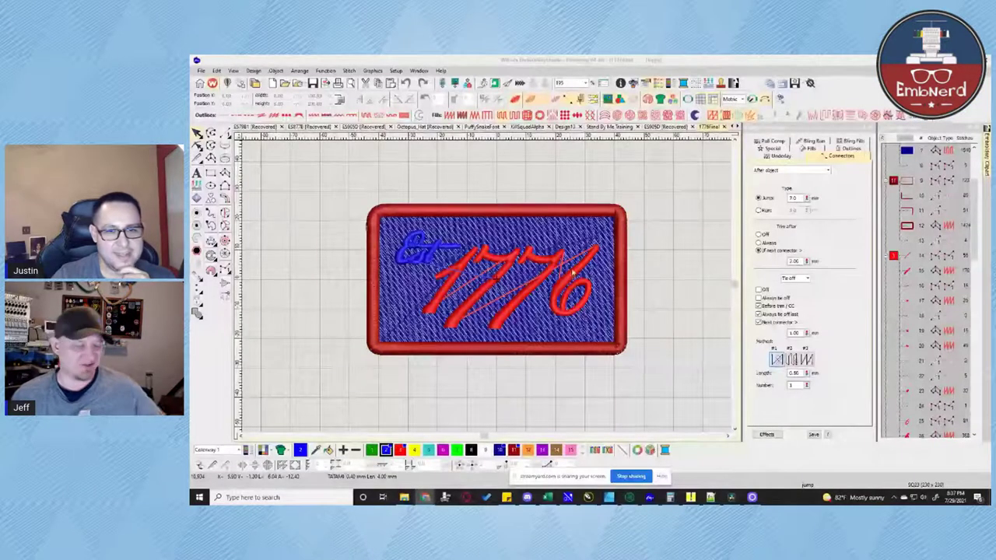
{"action": "scroll", "coordinate": [916, 174], "scroll_direction": "up", "scroll_amount": 3}
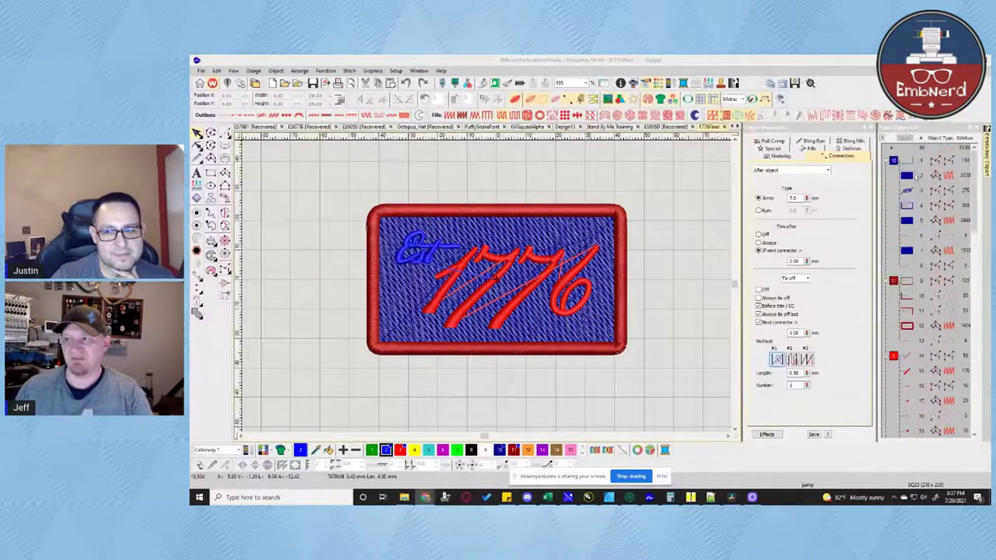
{"action": "left_click", "coordinate": [913, 175]}
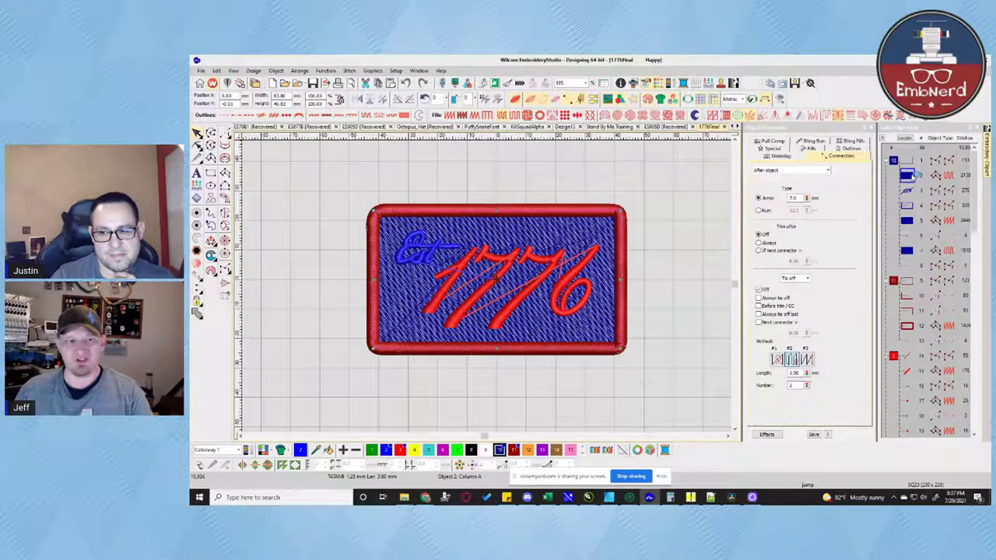
{"action": "key", "text": "s"}
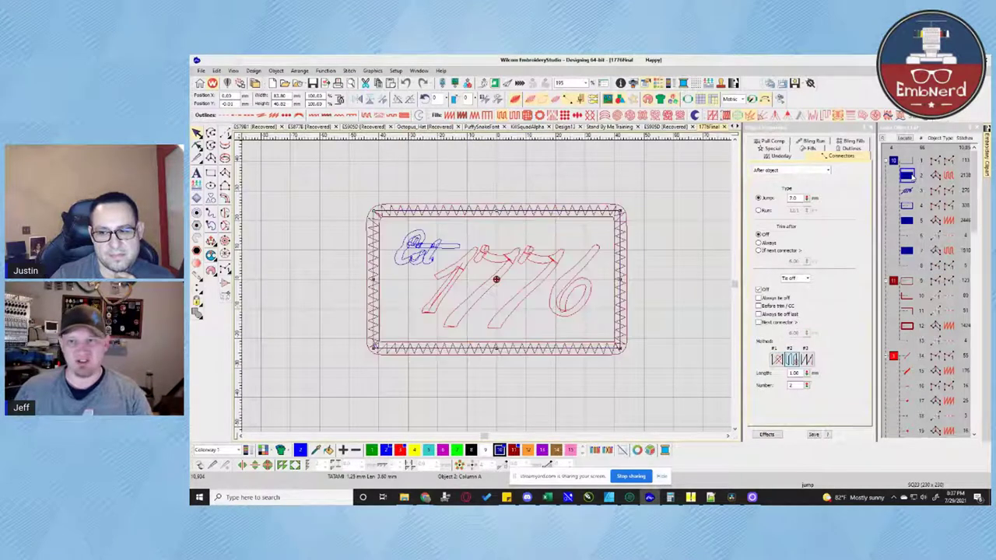
{"action": "key", "text": "t"}
{"action": "scroll", "coordinate": [494, 283], "scroll_direction": "down", "scroll_amount": 1}
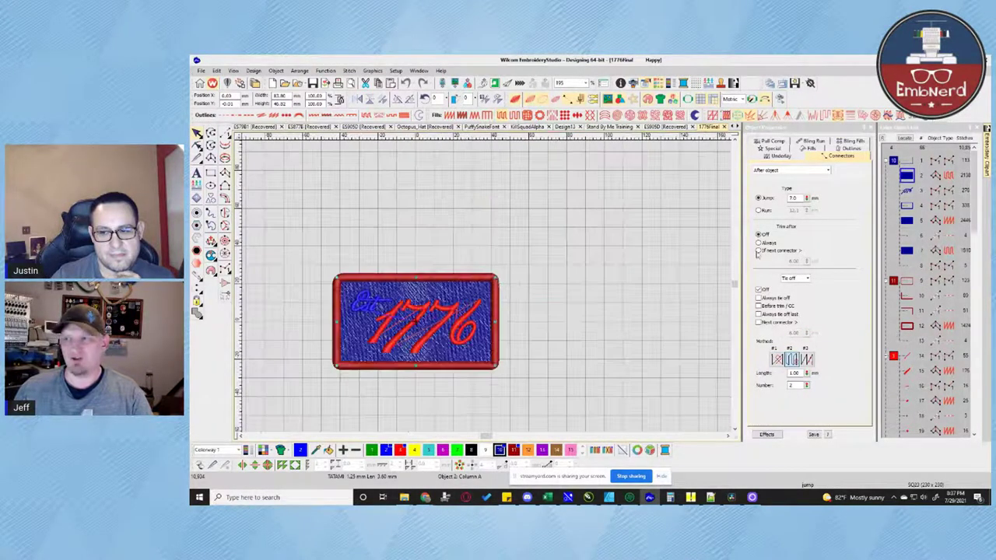
{"action": "left_click", "coordinate": [915, 160]}
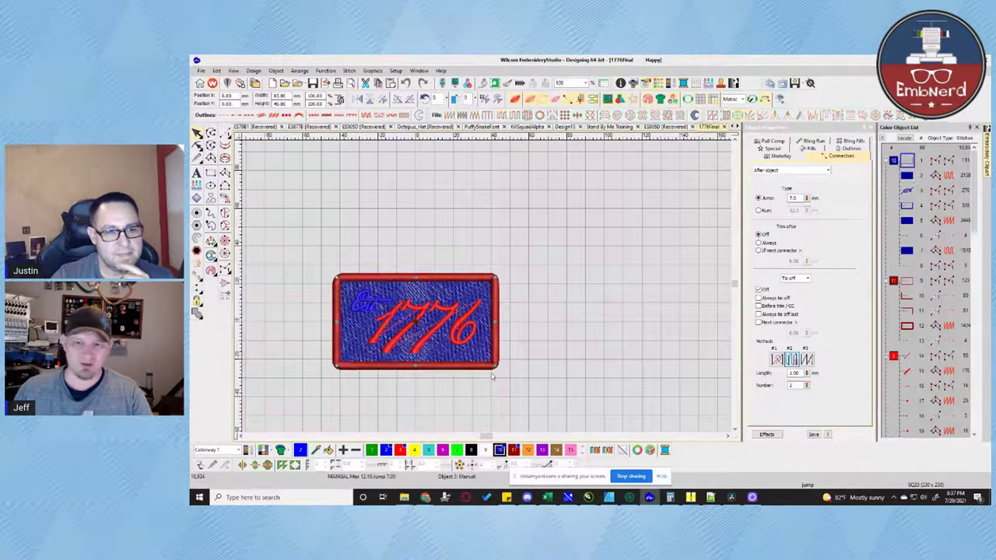
Pull the blue fill layers out of the patch, above, to the right and to the left.
{"action": "left_click_drag", "start_coordinate": [477, 350], "coordinate": [478, 211]}
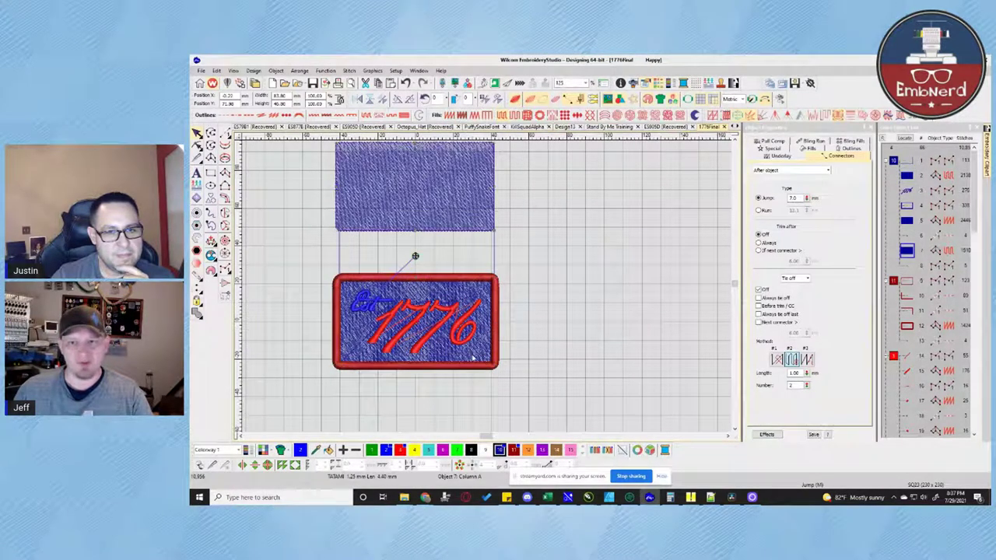
{"action": "left_click_drag", "start_coordinate": [680, 243], "coordinate": [680, 245]}
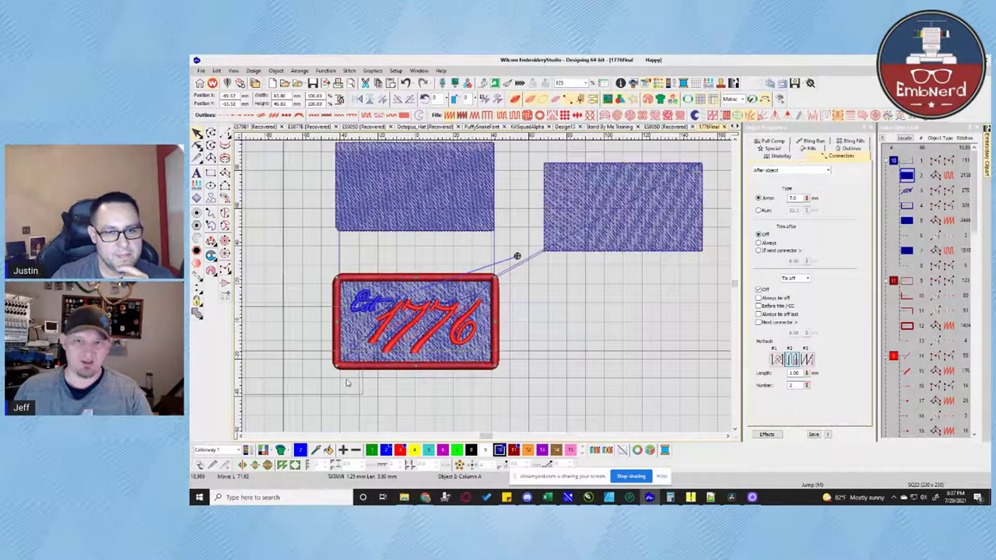
{"action": "left_click_drag", "start_coordinate": [477, 350], "coordinate": [304, 293]}
{"action": "scroll", "coordinate": [304, 293], "scroll_direction": "down", "scroll_amount": 1}
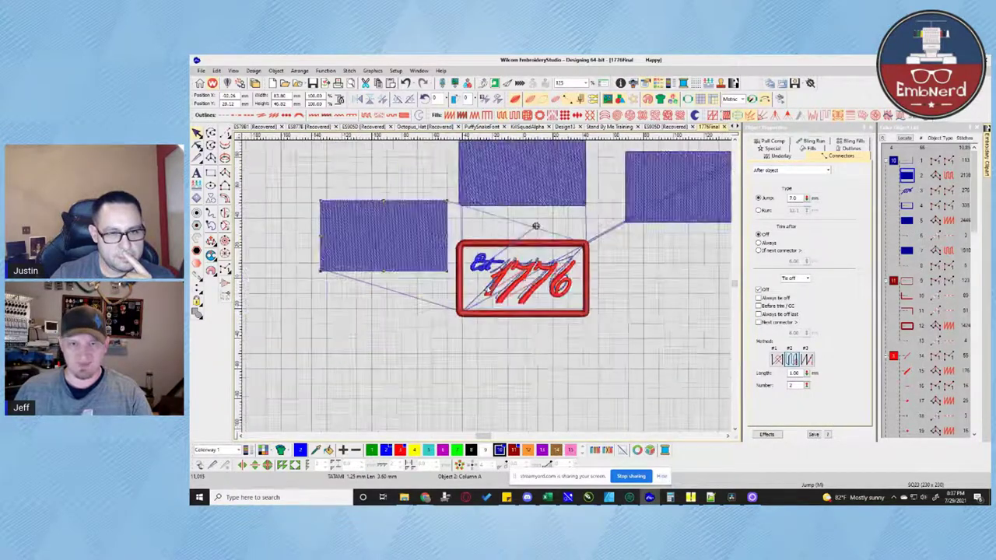
{"action": "scroll", "coordinate": [304, 293], "scroll_direction": "up", "scroll_amount": 1}
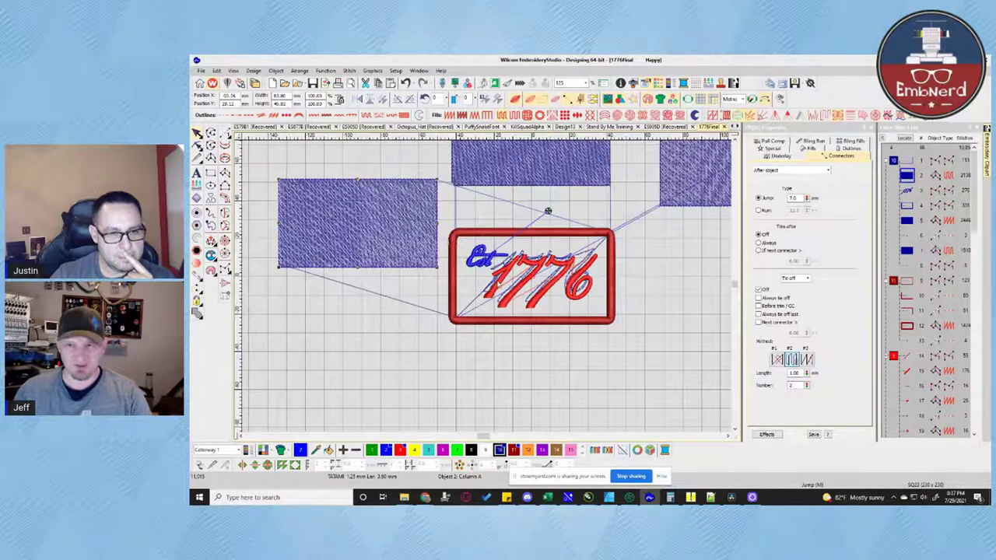
{"action": "scroll", "coordinate": [547, 211], "scroll_direction": "up", "scroll_amount": 1}
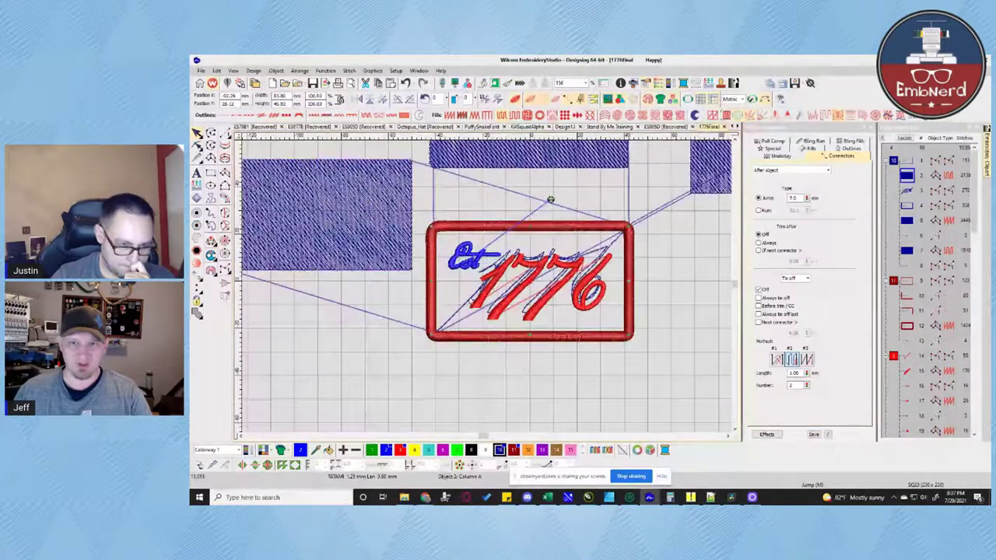
Place the manual 1776 outline on empty canvas and duplicate the red patch border.
{"action": "left_click", "coordinate": [472, 301]}
{"action": "key", "text": "c"}
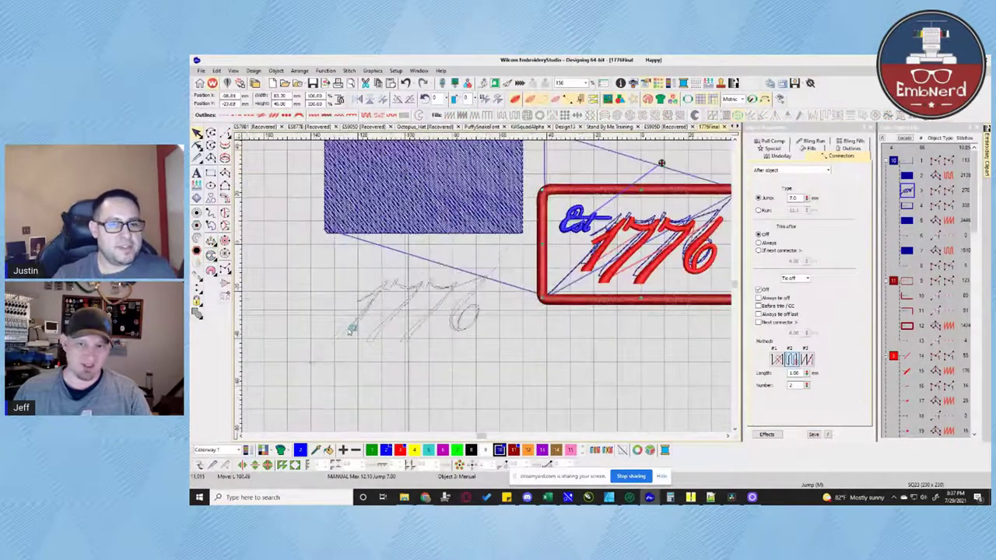
{"action": "left_click", "coordinate": [333, 336]}
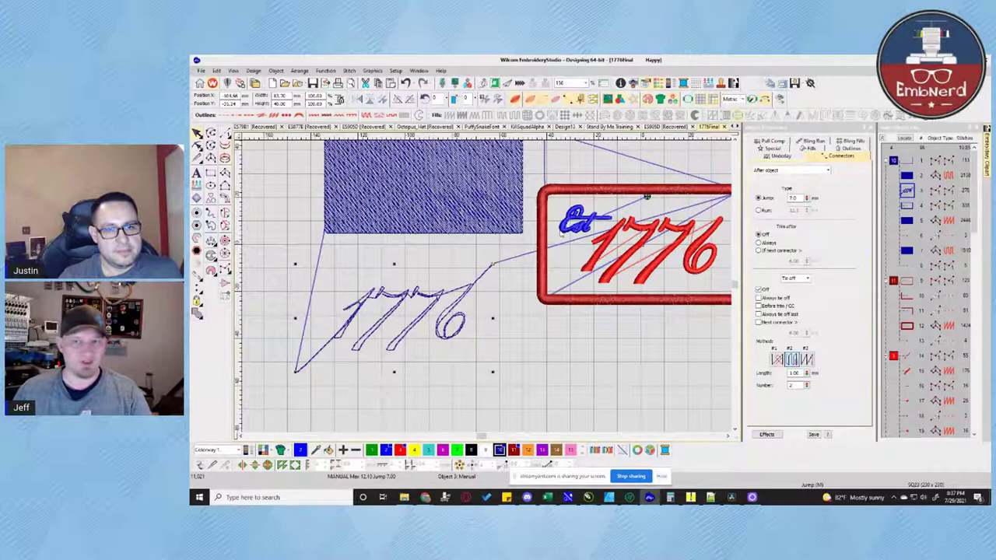
{"action": "key", "text": "c"}
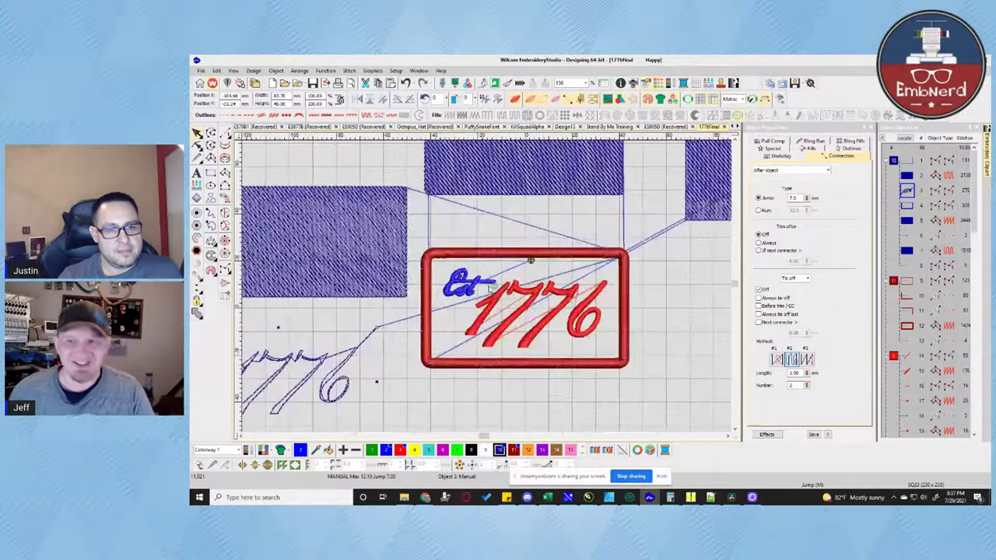
{"action": "scroll", "coordinate": [488, 288], "scroll_direction": "down", "scroll_amount": 2}
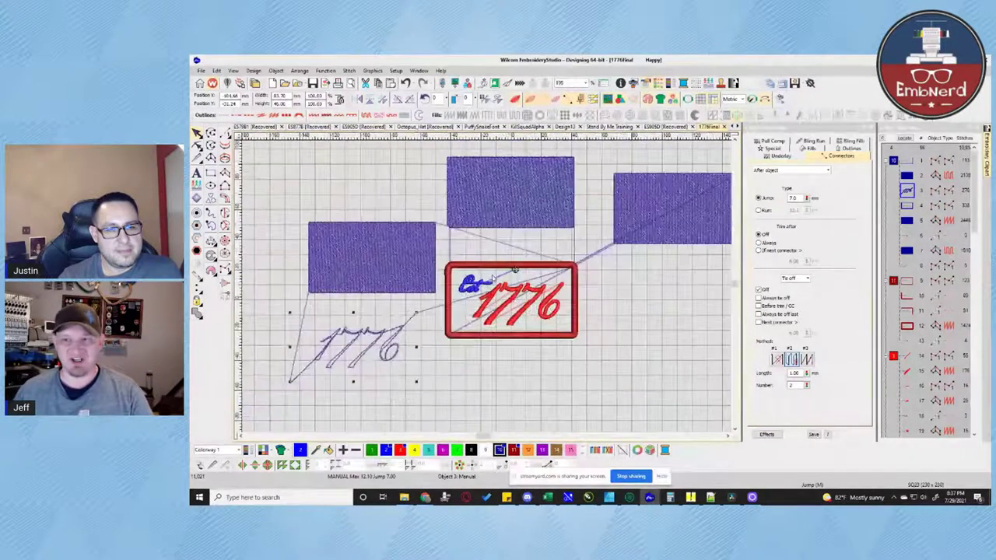
{"action": "left_click", "coordinate": [494, 268]}
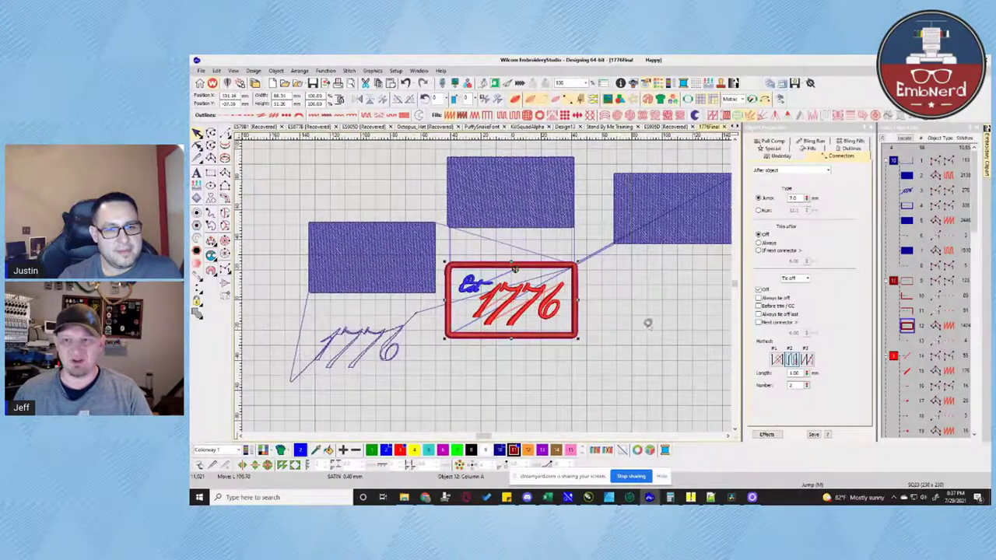
{"action": "key", "text": "ctrl+d"}
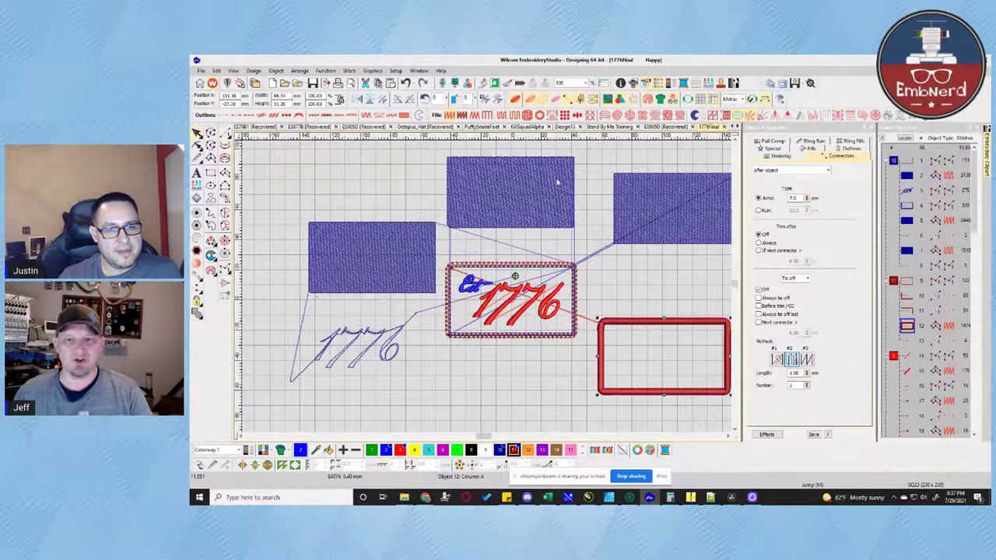
Pull the two underlay run objects out from under the border to below the 1776 patch.
{"action": "left_click_drag", "start_coordinate": [577, 309], "coordinate": [572, 389]}
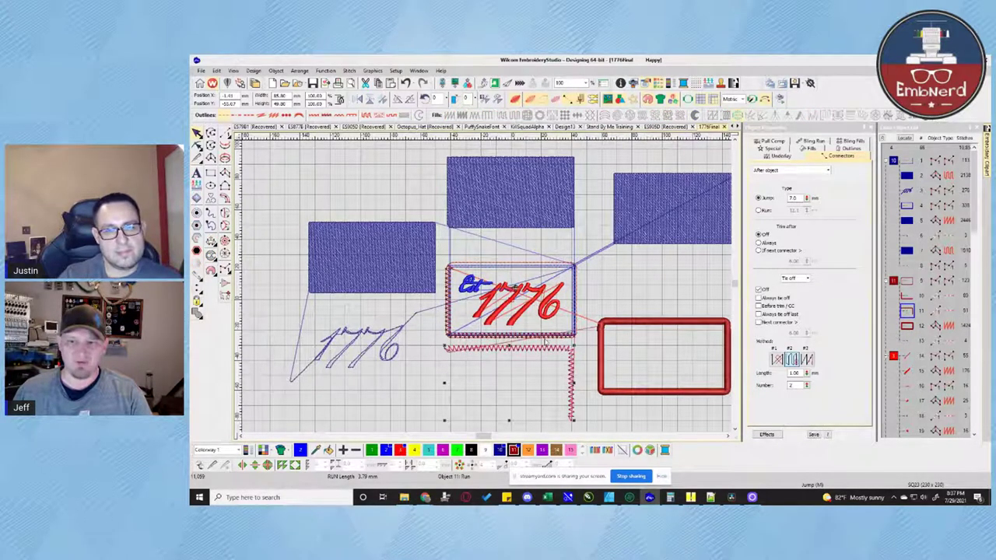
{"action": "mouse_move", "coordinate": [545, 340]}
{"action": "left_mouse_down"}
{"action": "mouse_move", "coordinate": [505, 389]}
{"action": "mouse_move", "coordinate": [509, 407]}
{"action": "mouse_move", "coordinate": [479, 363]}
{"action": "left_mouse_up"}
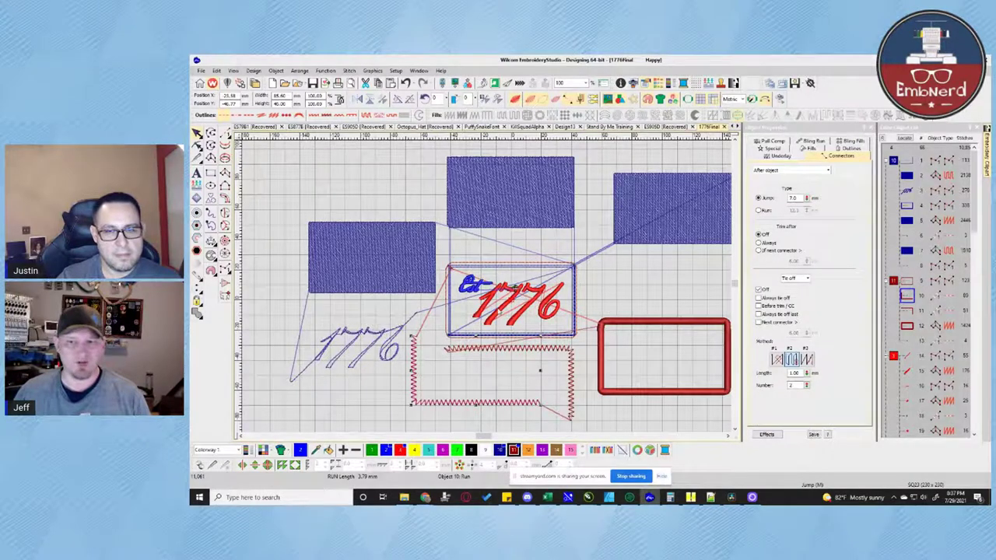
{"action": "scroll", "coordinate": [520, 263], "scroll_direction": "up", "scroll_amount": 2}
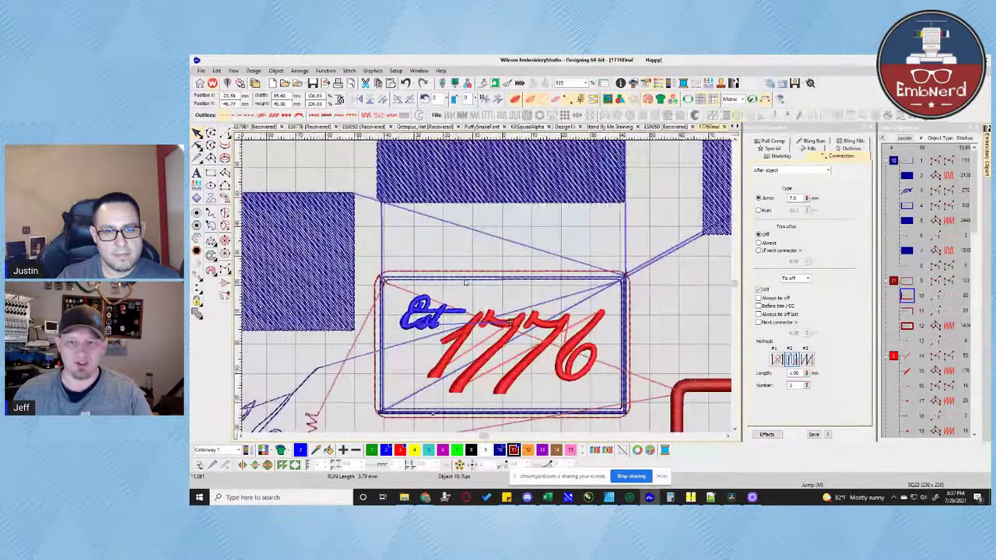
Separate a small red satin piece of the border from the patch design.
{"action": "scroll", "coordinate": [367, 213], "scroll_direction": "up", "scroll_amount": 2}
{"action": "scroll", "coordinate": [368, 213], "scroll_direction": "left", "scroll_amount": 2}
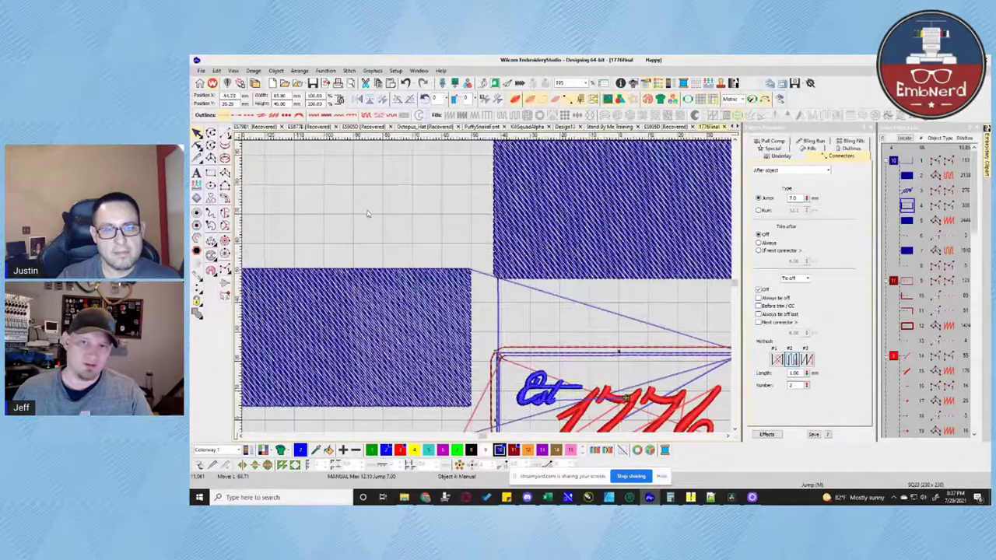
{"action": "scroll", "coordinate": [368, 213], "scroll_direction": "down", "scroll_amount": 2}
{"action": "scroll", "coordinate": [368, 213], "scroll_direction": "up", "scroll_amount": 1}
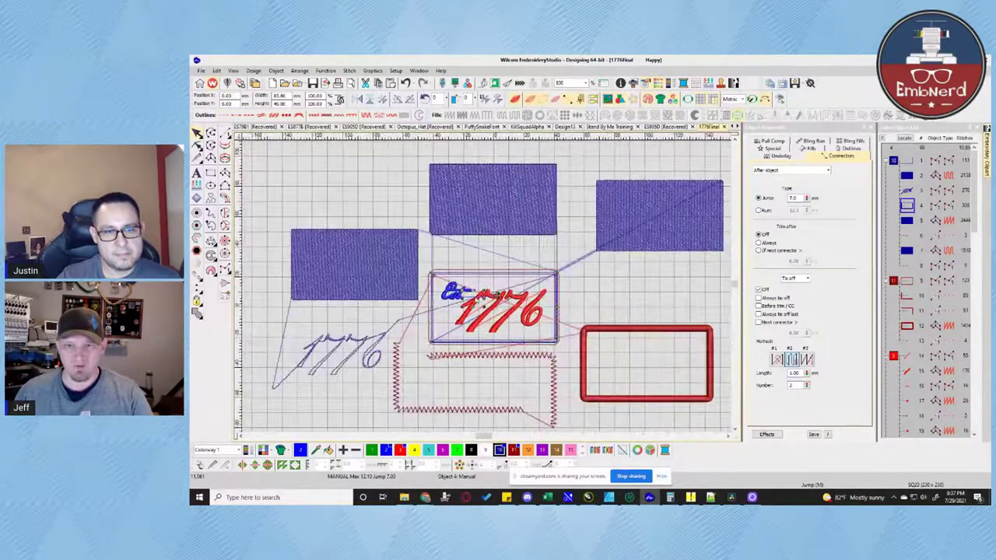
{"action": "key", "text": "ctrl+v"}
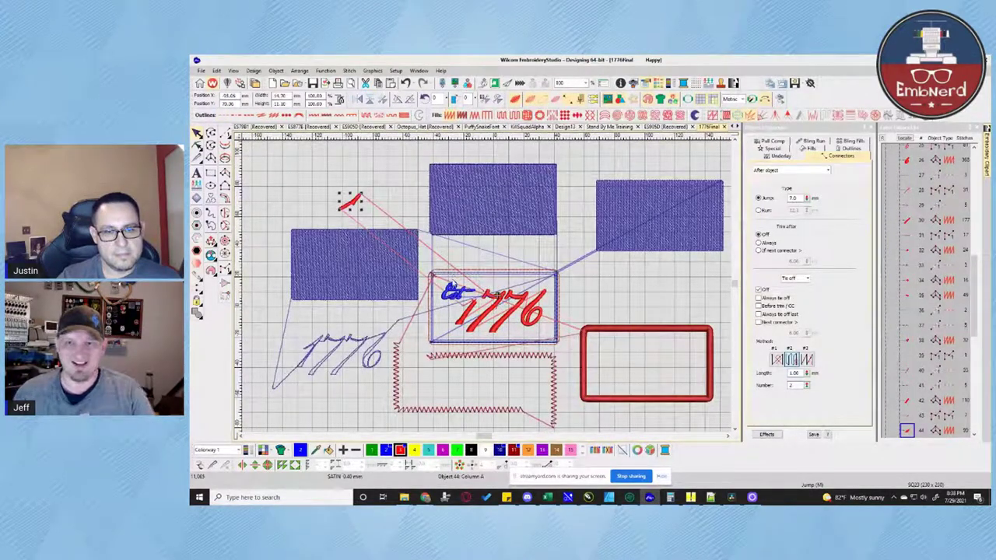
Select the blue rectangular manual-stitch outline and zoom in close on it.
{"action": "left_click", "coordinate": [452, 278]}
{"action": "scroll", "coordinate": [452, 277], "scroll_direction": "up", "scroll_amount": 2}
{"action": "scroll", "coordinate": [452, 278], "scroll_direction": "left", "scroll_amount": 2}
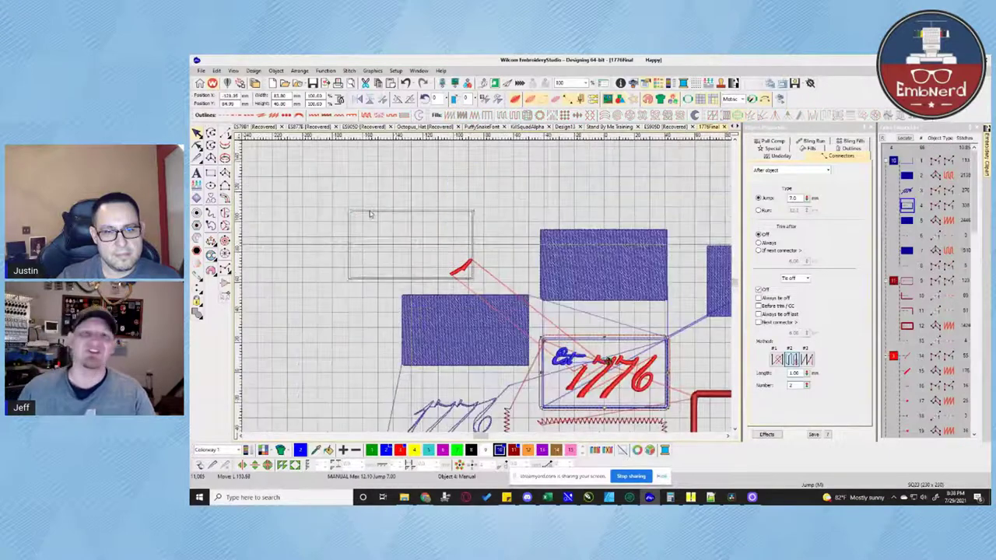
{"action": "scroll", "coordinate": [485, 267], "scroll_direction": "up", "scroll_amount": 2}
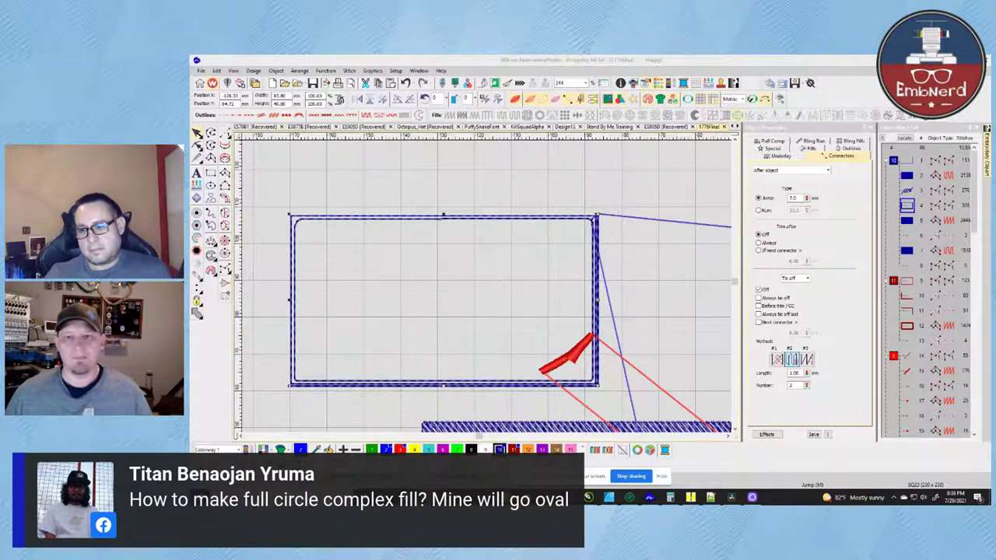
Draw a filled blue circle on empty canvas by setting its centre and radius.
{"action": "scroll", "coordinate": [378, 275], "scroll_direction": "down", "scroll_amount": 3}
{"action": "scroll", "coordinate": [656, 323], "scroll_direction": "down", "scroll_amount": 2}
{"action": "scroll", "coordinate": [447, 272], "scroll_direction": "up", "scroll_amount": 10}
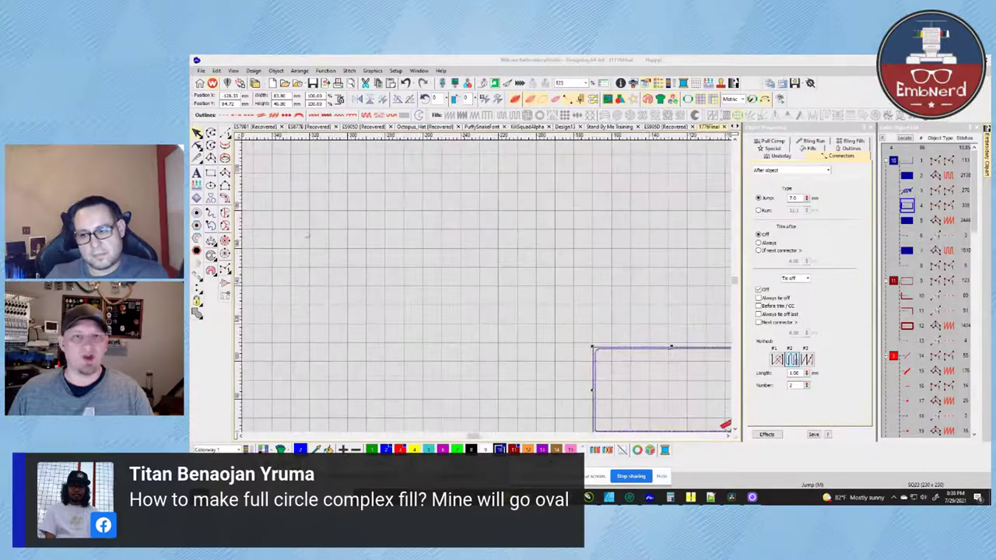
{"action": "key", "text": "Escape"}
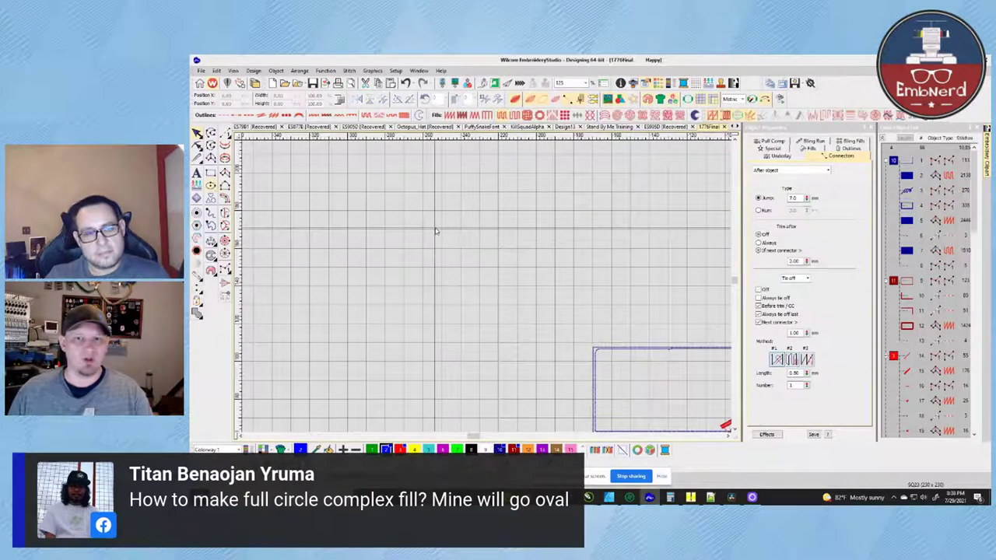
{"action": "left_click", "coordinate": [435, 232]}
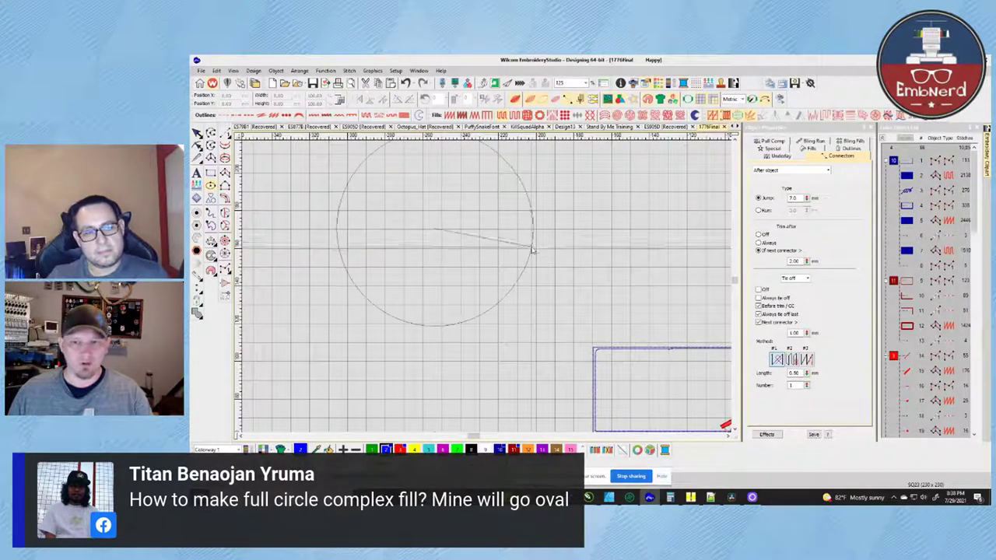
{"action": "left_click", "coordinate": [480, 308]}
{"action": "key", "text": "Return"}
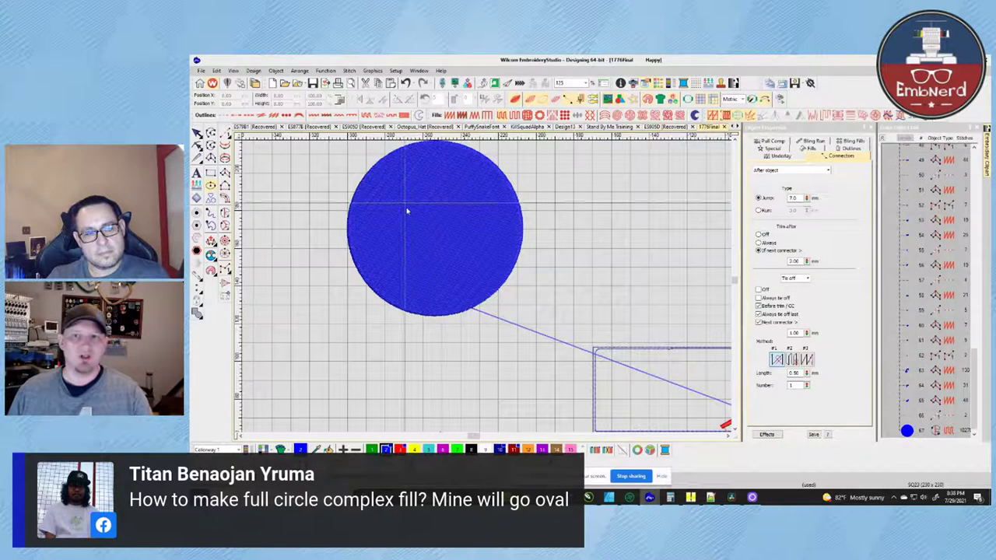
Complete a second filled blue circle.
{"action": "scroll", "coordinate": [489, 288], "scroll_direction": "down", "scroll_amount": 1}
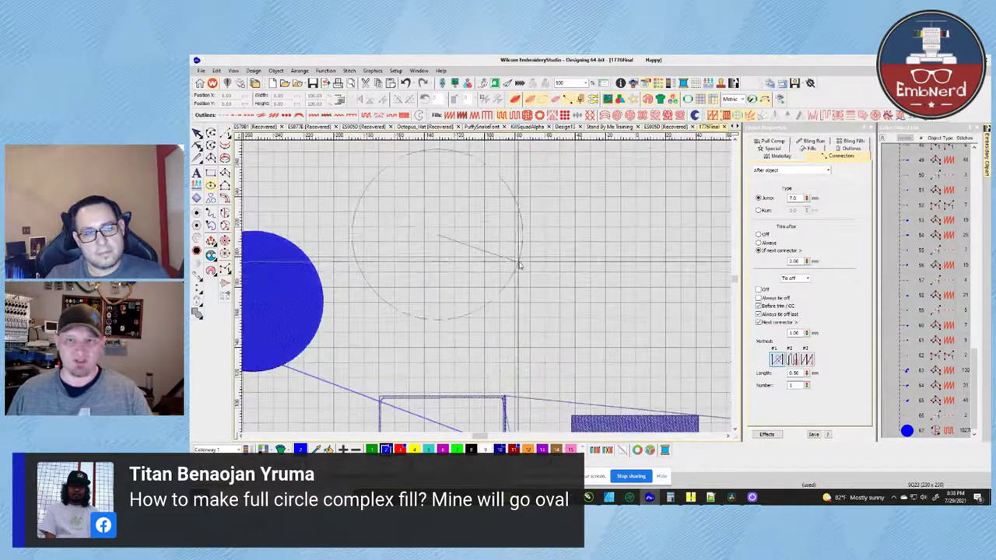
{"action": "scroll", "coordinate": [521, 238], "scroll_direction": "up", "scroll_amount": 1}
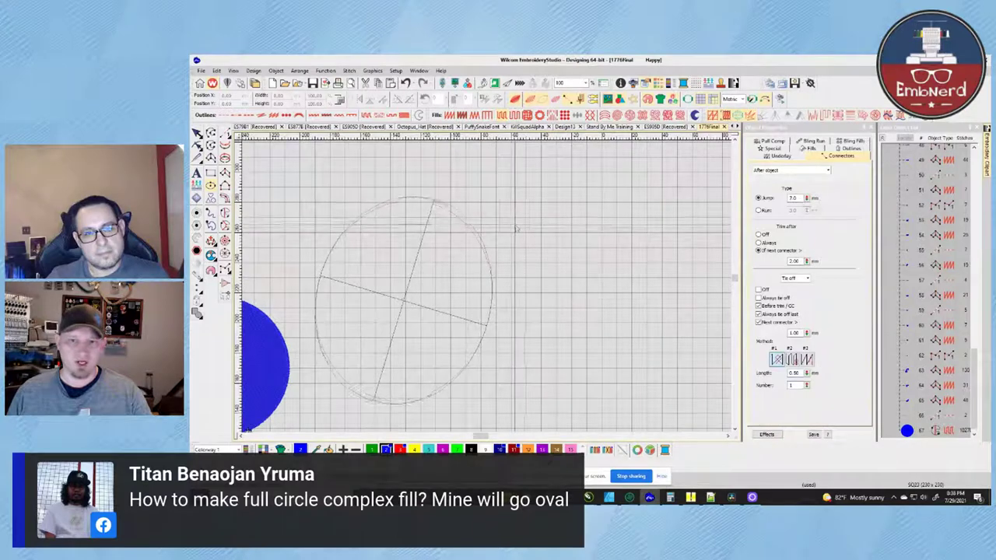
{"action": "key", "text": "Return"}
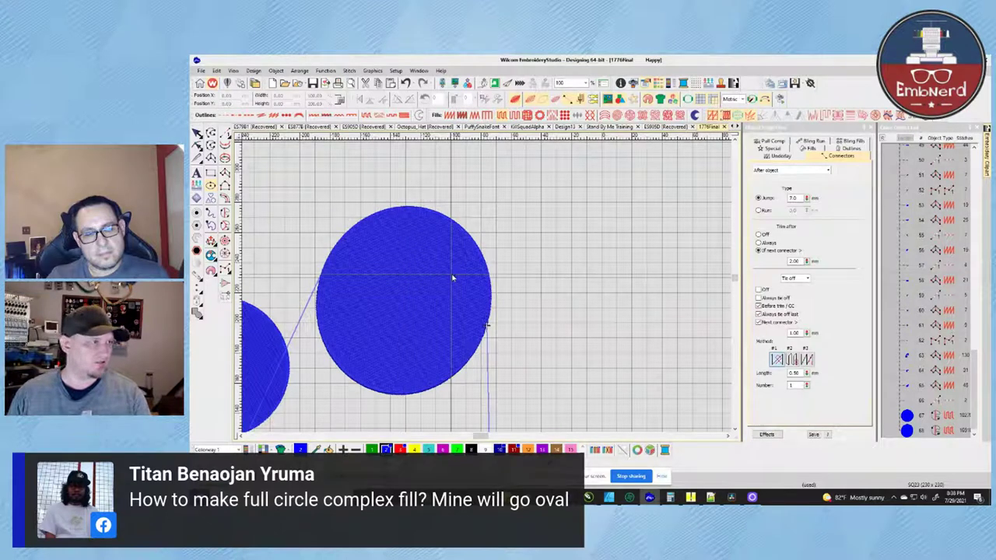
Delete both test circles from the canvas.
{"action": "scroll", "coordinate": [488, 289], "scroll_direction": "down", "scroll_amount": 1}
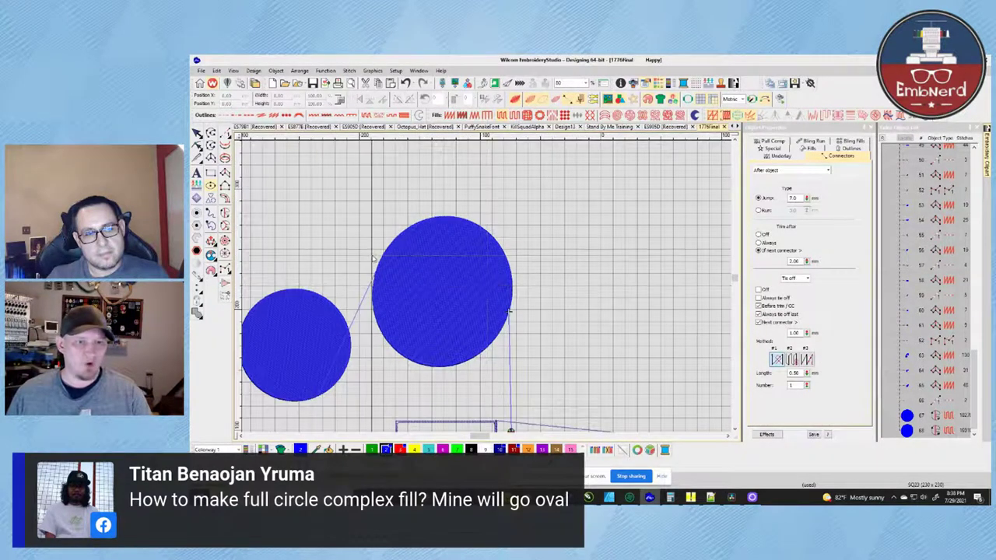
{"action": "key", "text": "Escape"}
{"action": "left_click", "coordinate": [435, 259]}
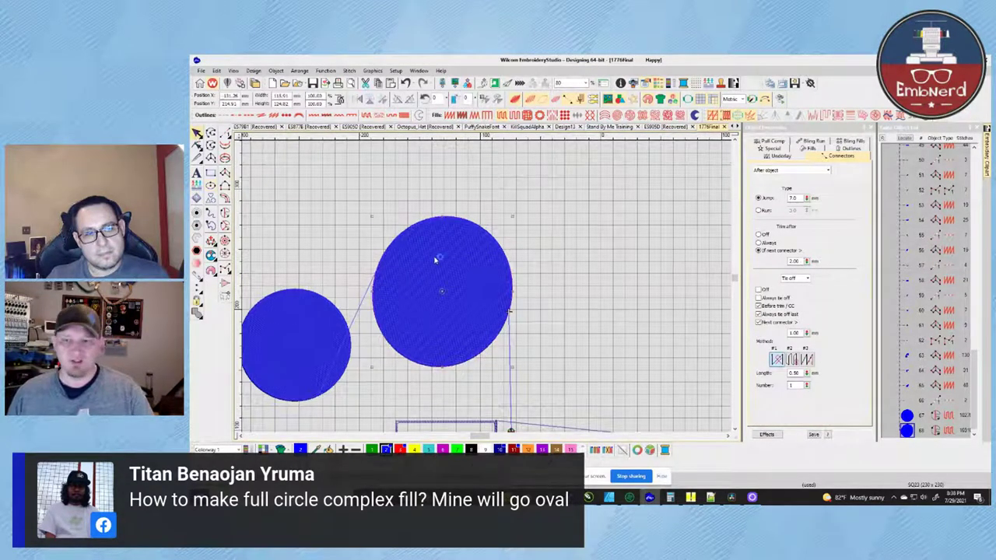
{"action": "key", "text": "Delete"}
{"action": "left_click", "coordinate": [329, 337]}
{"action": "key", "text": "Delete"}
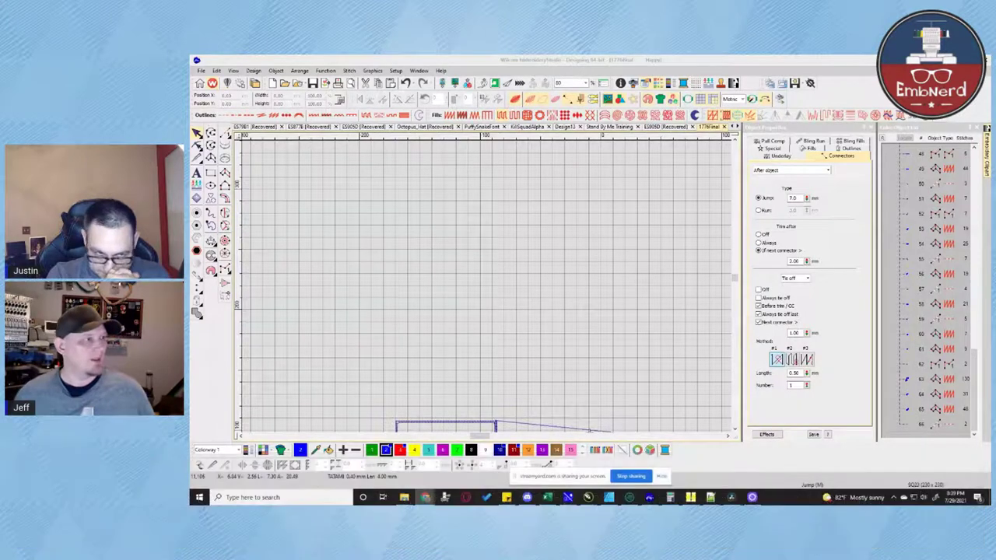
Show the connector tie-in settings: tie in after trims when the previous connector exceeds 2.00 mm.
{"action": "left_click", "coordinate": [504, 372]}
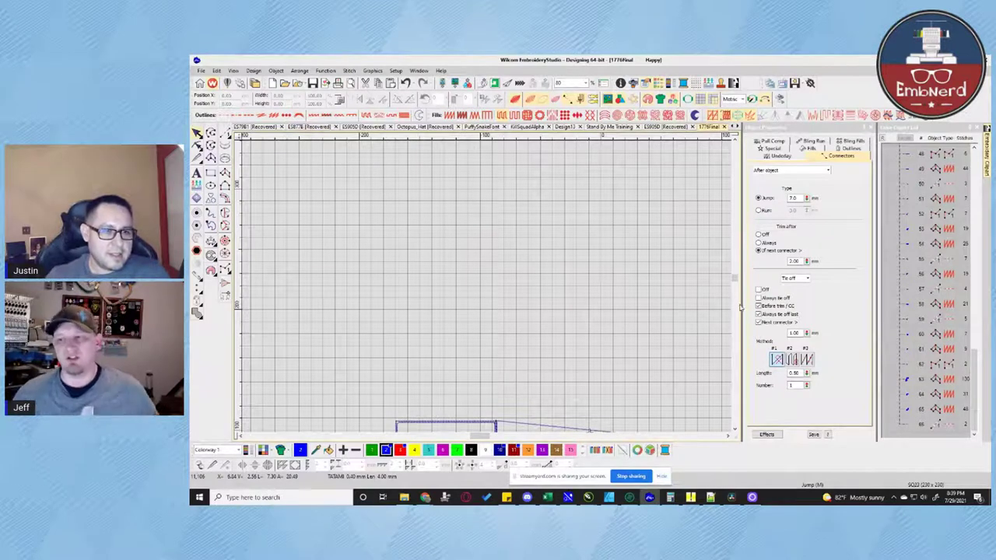
{"action": "left_click", "coordinate": [805, 280]}
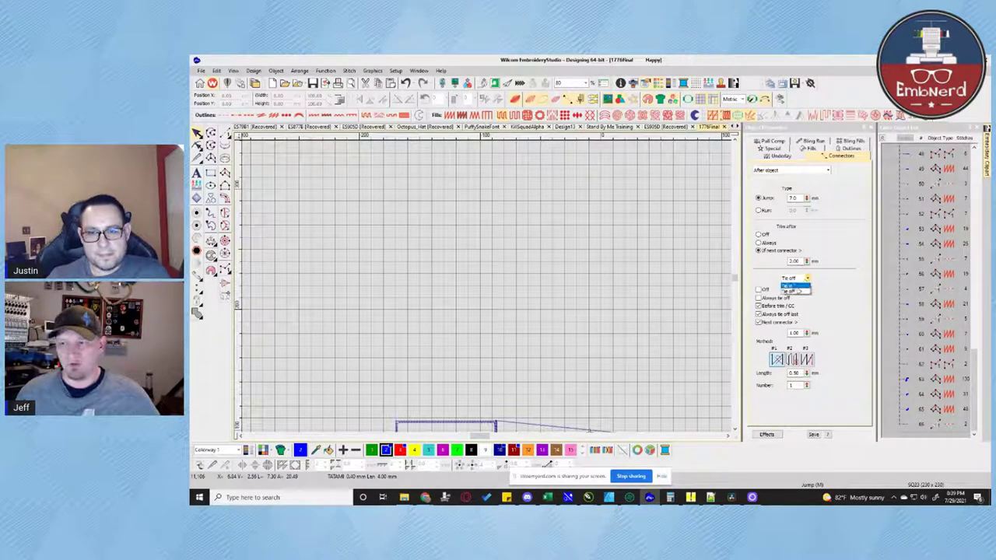
{"action": "left_click", "coordinate": [795, 291]}
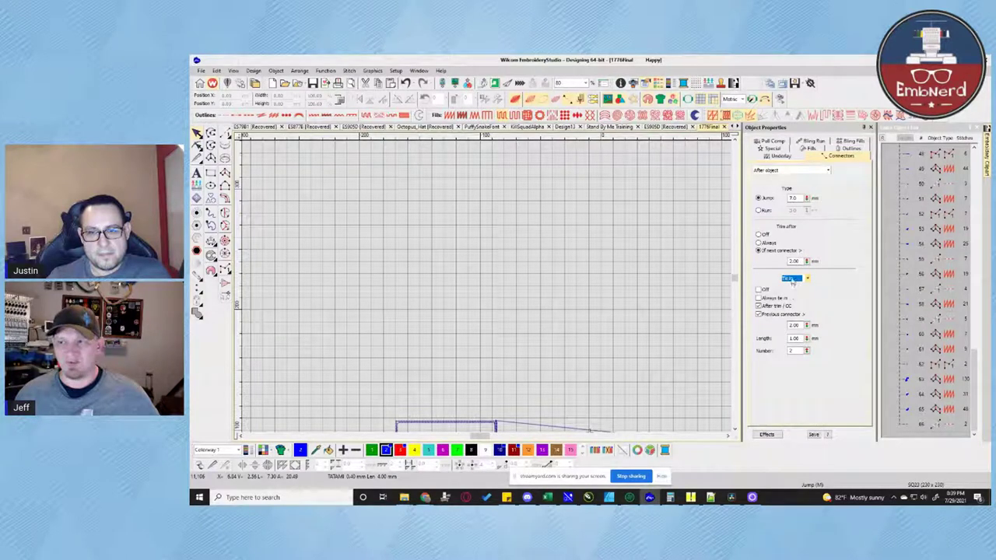
Sketch a four-point trial run-stitch line, then discard it.
{"action": "left_click", "coordinate": [225, 133]}
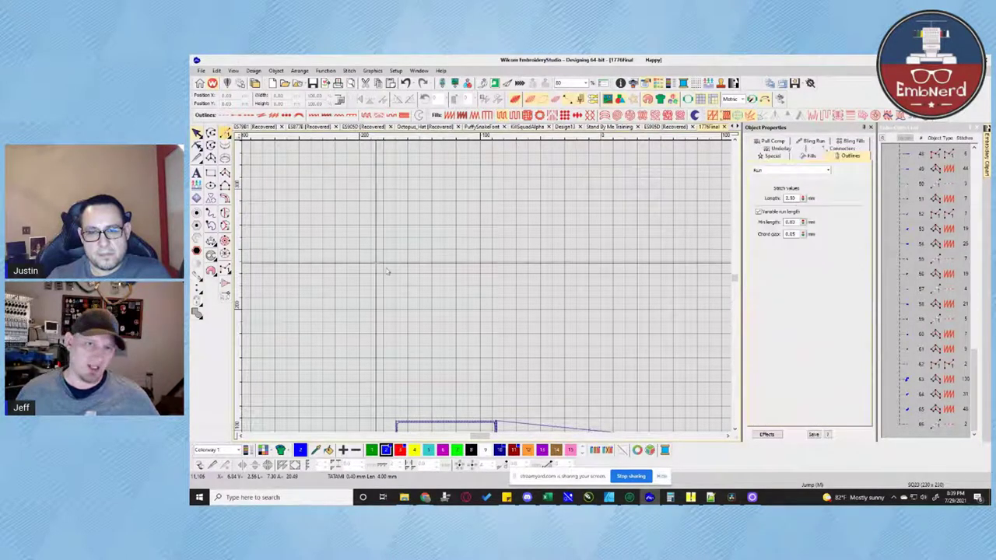
{"action": "left_click", "coordinate": [363, 298]}
{"action": "left_click", "coordinate": [395, 272]}
{"action": "left_click", "coordinate": [398, 306]}
{"action": "left_click", "coordinate": [371, 270]}
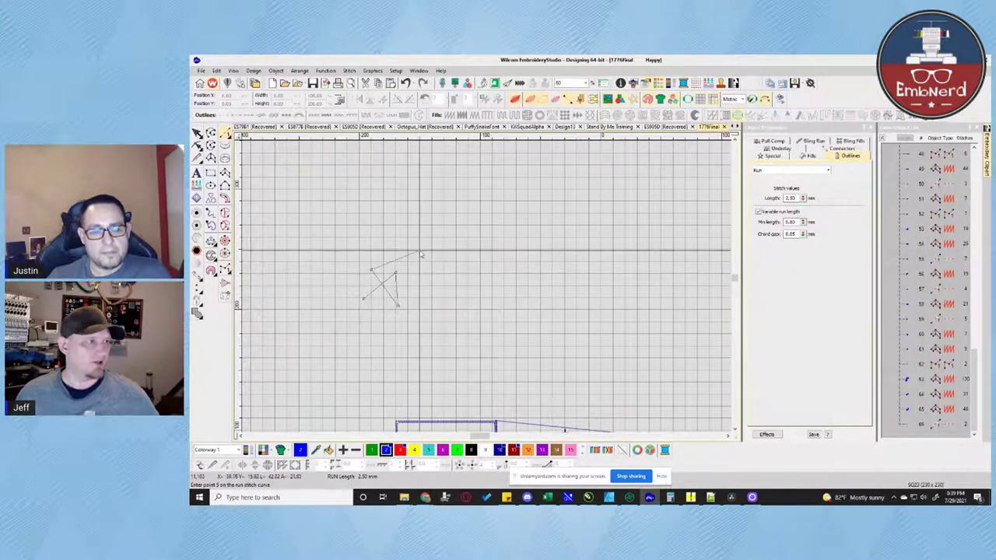
{"action": "key", "text": "Escape"}
Digitize a short two-point run-stitch line.
{"action": "left_click", "coordinate": [393, 284]}
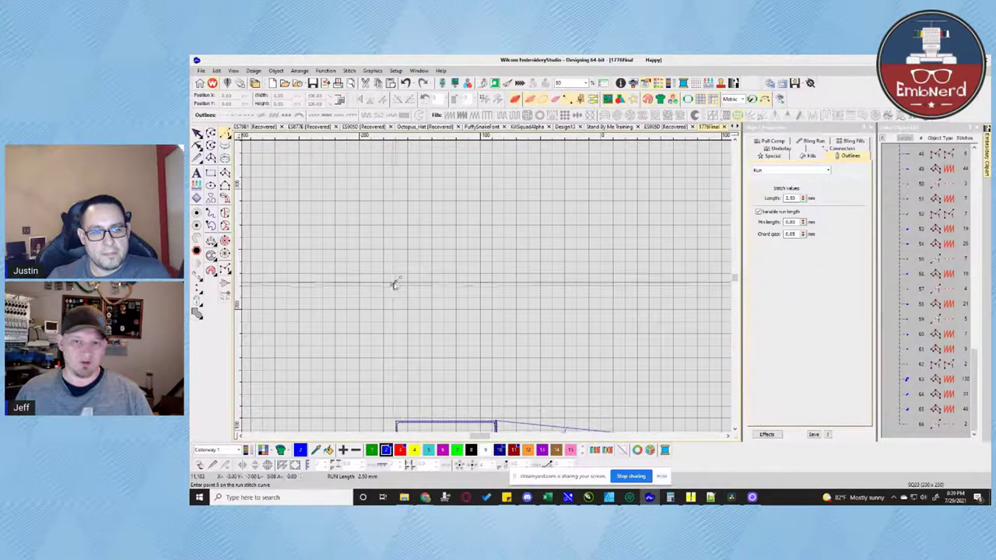
{"action": "left_click", "coordinate": [397, 282]}
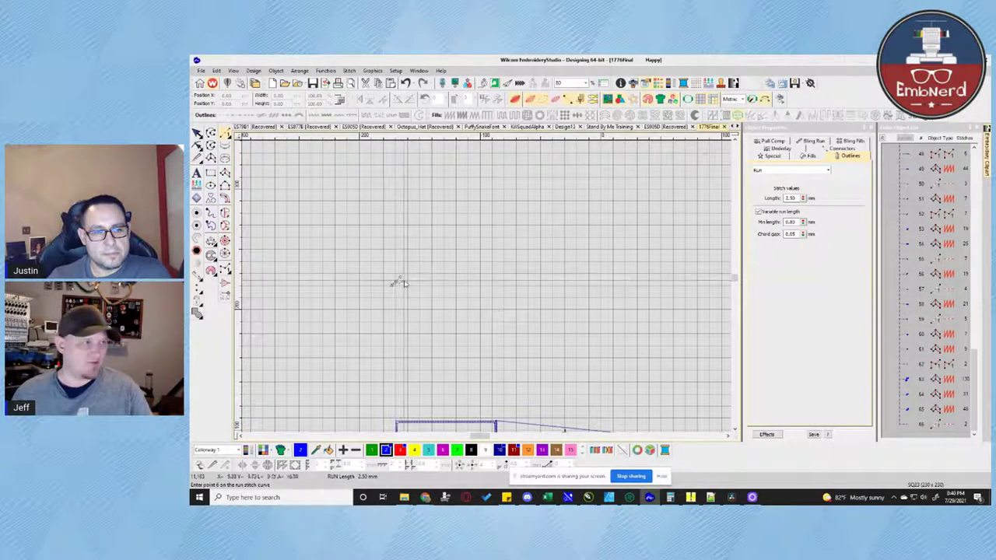
{"action": "key", "text": "Return"}
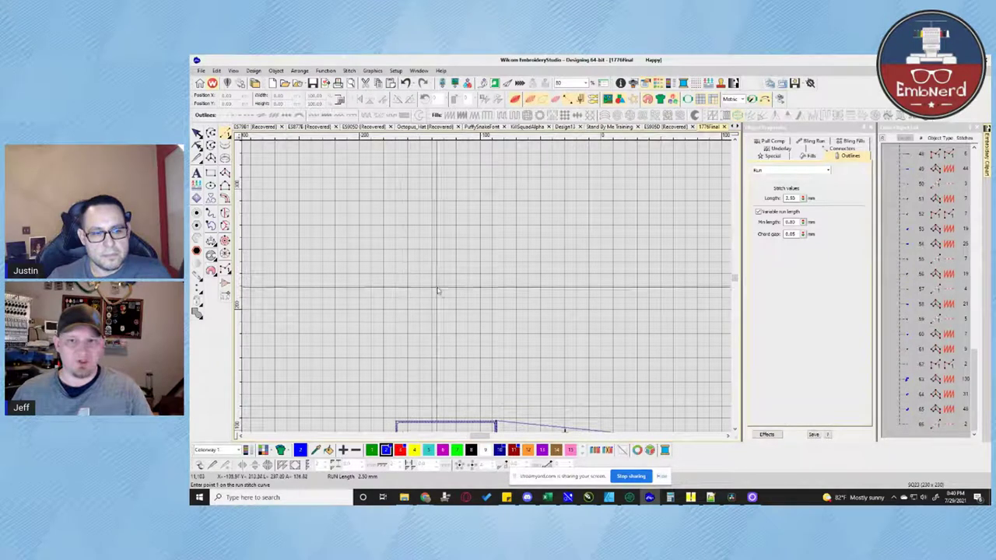
Sketch another four-point run line, erase it point by point, and exit the Run tool.
{"action": "left_click", "coordinate": [390, 290]}
{"action": "left_click", "coordinate": [443, 265]}
{"action": "left_click", "coordinate": [404, 250]}
{"action": "left_click", "coordinate": [449, 322]}
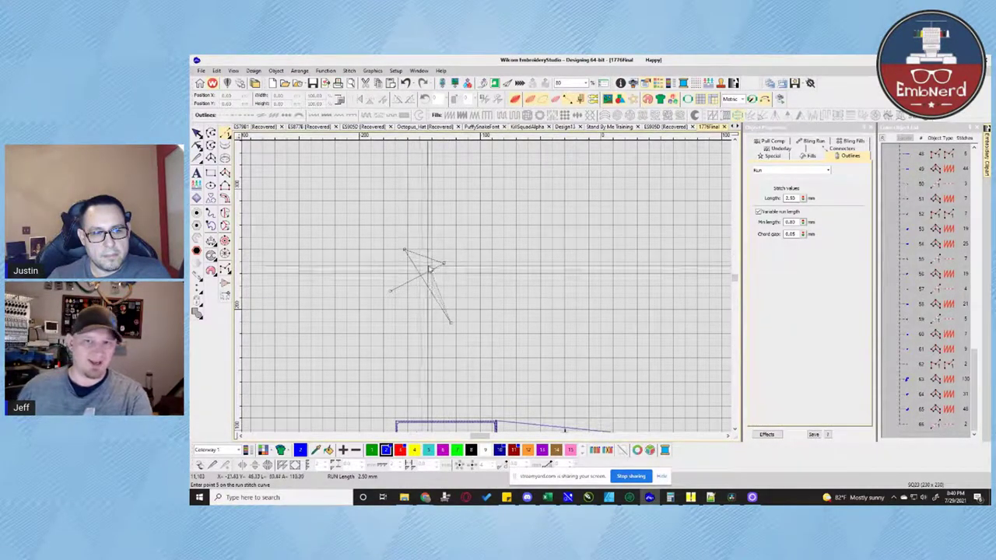
{"action": "key", "text": "BackSpace"}
{"action": "key", "text": "BackSpace"}
{"action": "key", "text": "BackSpace"}
{"action": "key", "text": "BackSpace"}
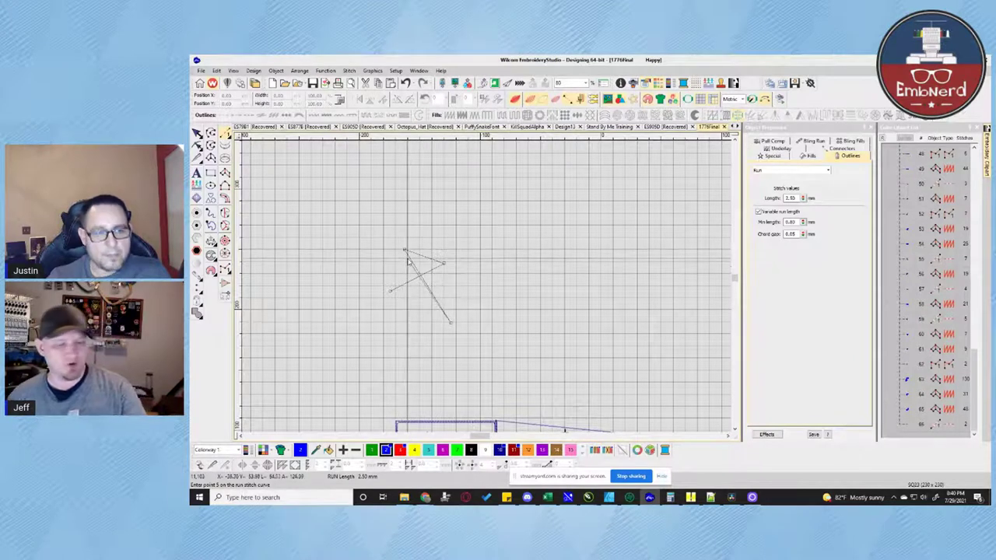
{"action": "key", "text": "Escape"}
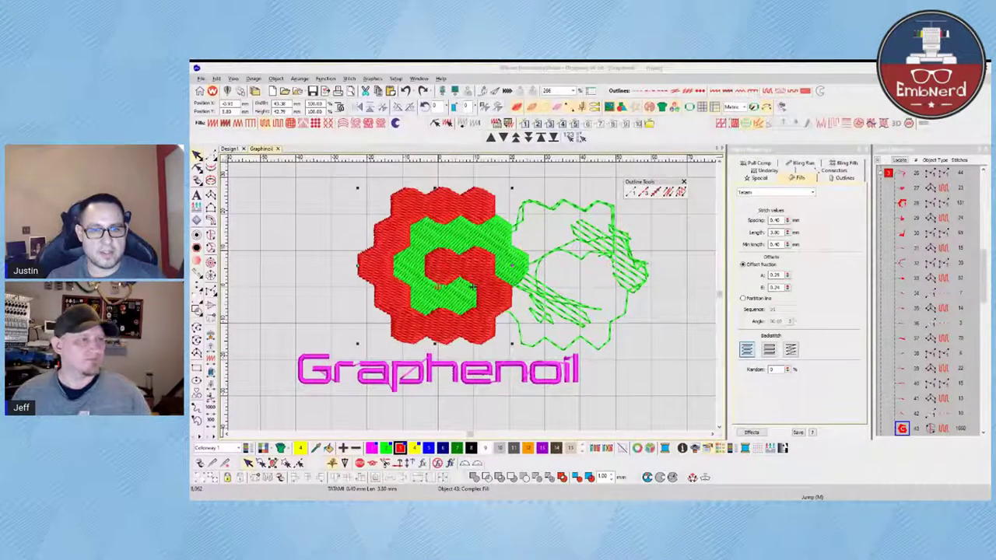
Move the green gear outline right and pull the red travel stitches over it.
{"action": "left_click", "coordinate": [590, 250]}
{"action": "left_click_drag", "start_coordinate": [590, 250], "coordinate": [653, 250]}
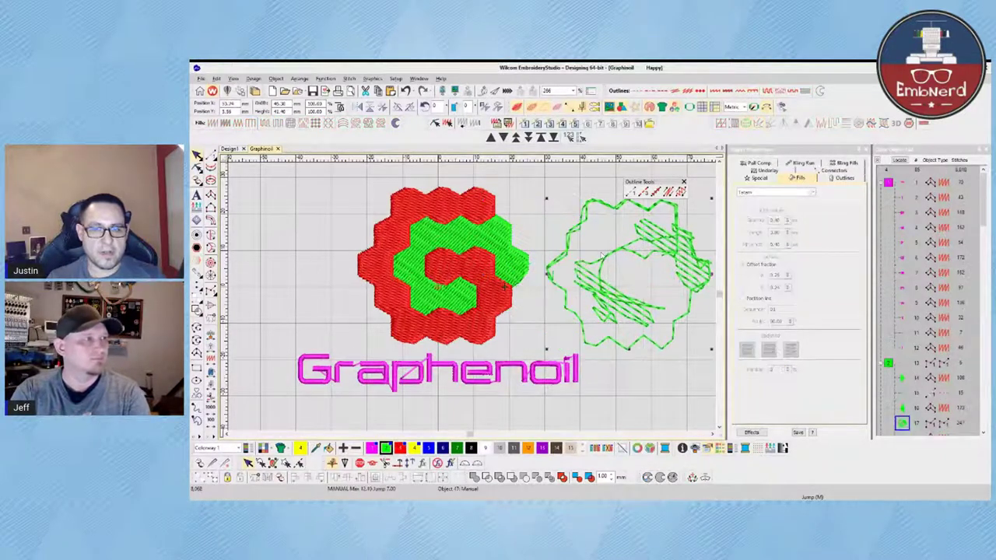
{"action": "left_click", "coordinate": [430, 210]}
{"action": "left_click_drag", "start_coordinate": [438, 213], "coordinate": [559, 265]}
Shift the red hexagon fill off the green C.
{"action": "left_click", "coordinate": [401, 234]}
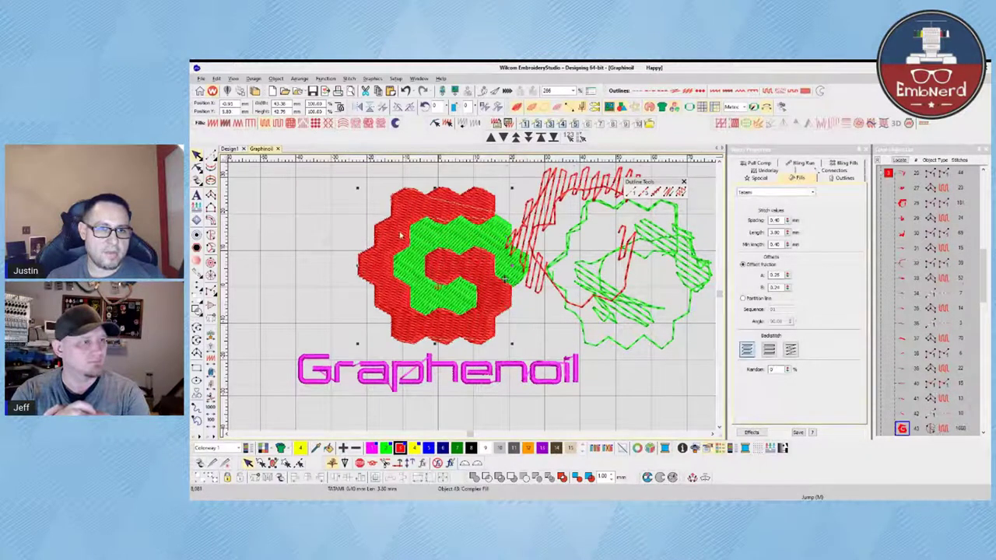
{"action": "left_click", "coordinate": [344, 335]}
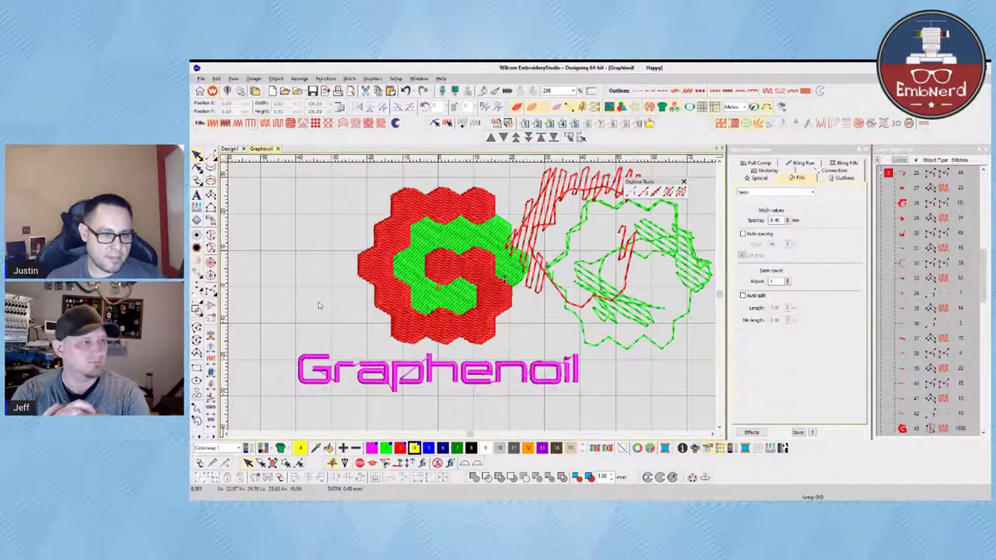
{"action": "left_click", "coordinate": [352, 282]}
{"action": "left_click_drag", "start_coordinate": [351, 281], "coordinate": [354, 274]}
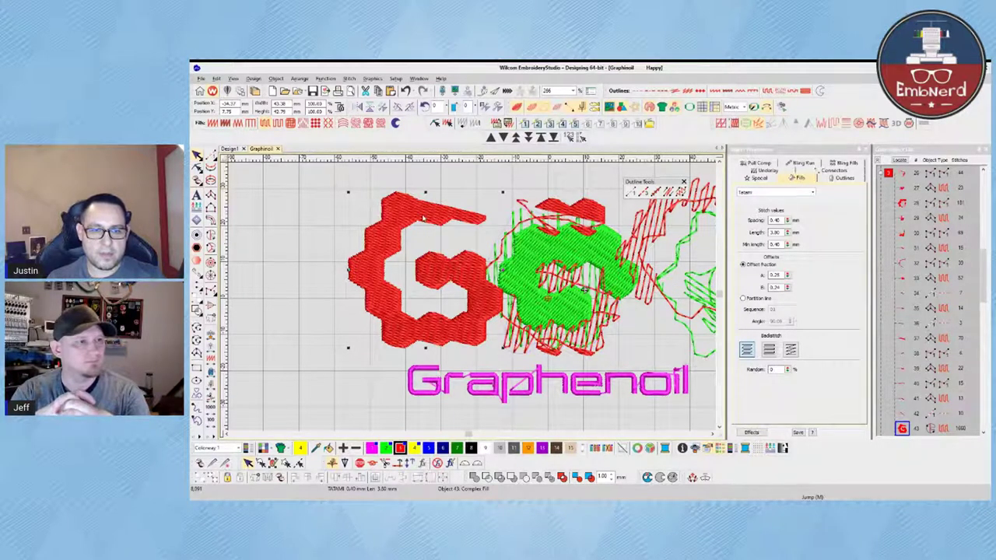
{"action": "left_click", "coordinate": [568, 313]}
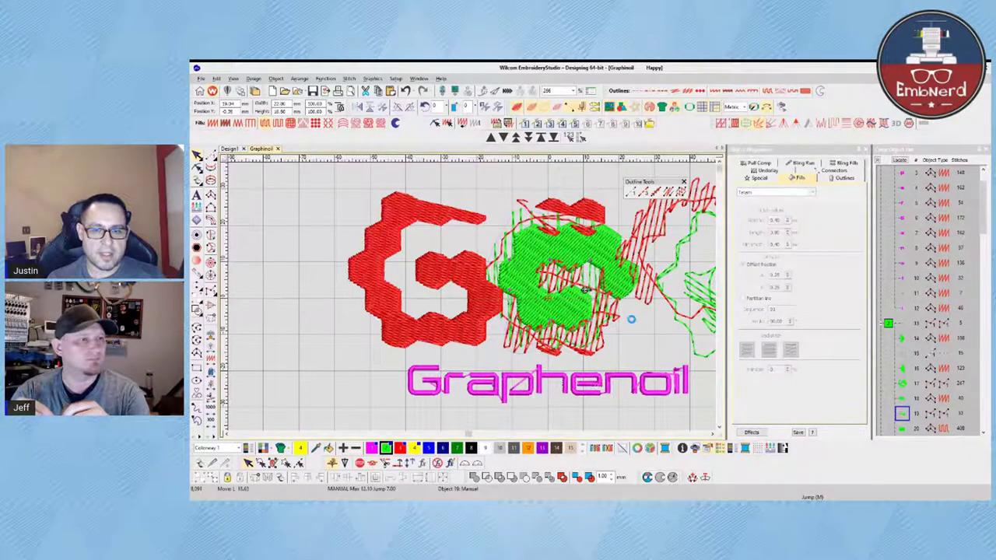
{"action": "left_click", "coordinate": [645, 329]}
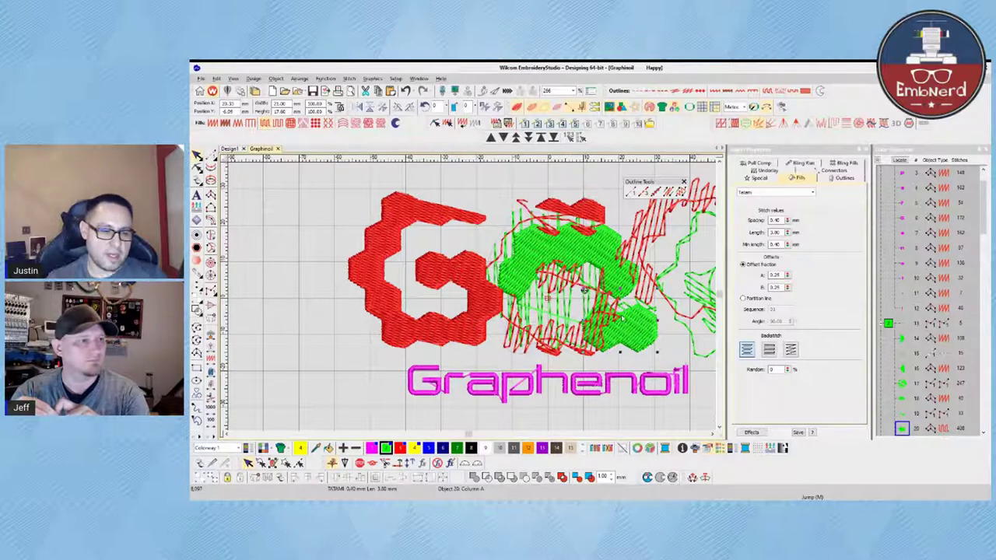
{"action": "key", "text": "ctrl+shift+s"}
{"action": "left_click", "coordinate": [875, 407]}
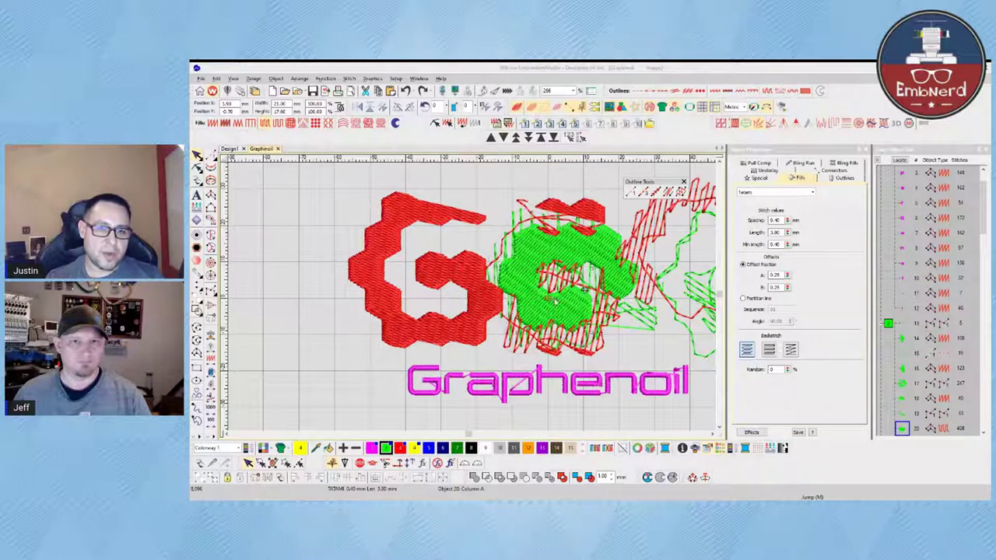
Nudge the green Column A piece (object 20) of the C to a new position.
{"action": "left_click", "coordinate": [587, 289]}
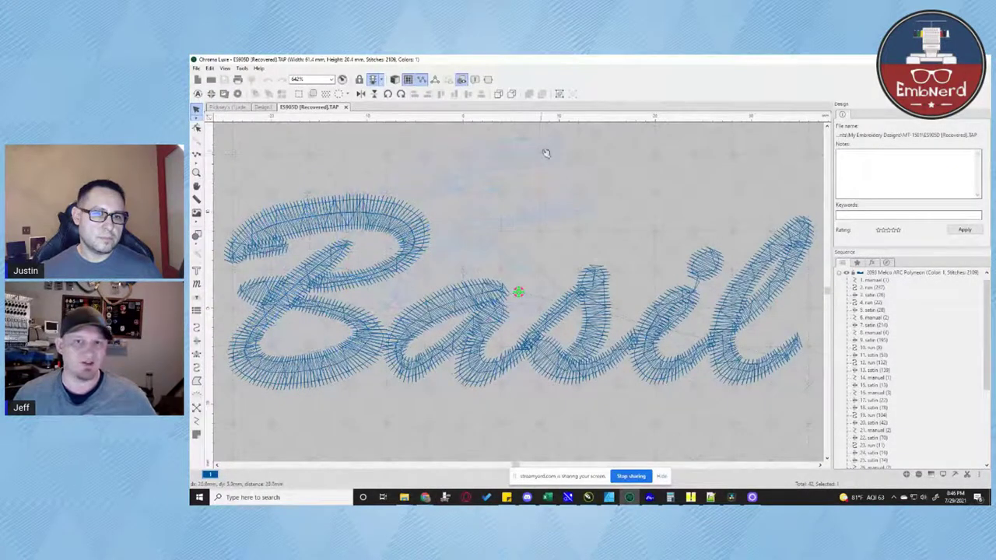
Pull the B's top satin loop up above 'Basil' and pick the run stitching above it.
{"action": "left_click_drag", "start_coordinate": [576, 140], "coordinate": [488, 158]}
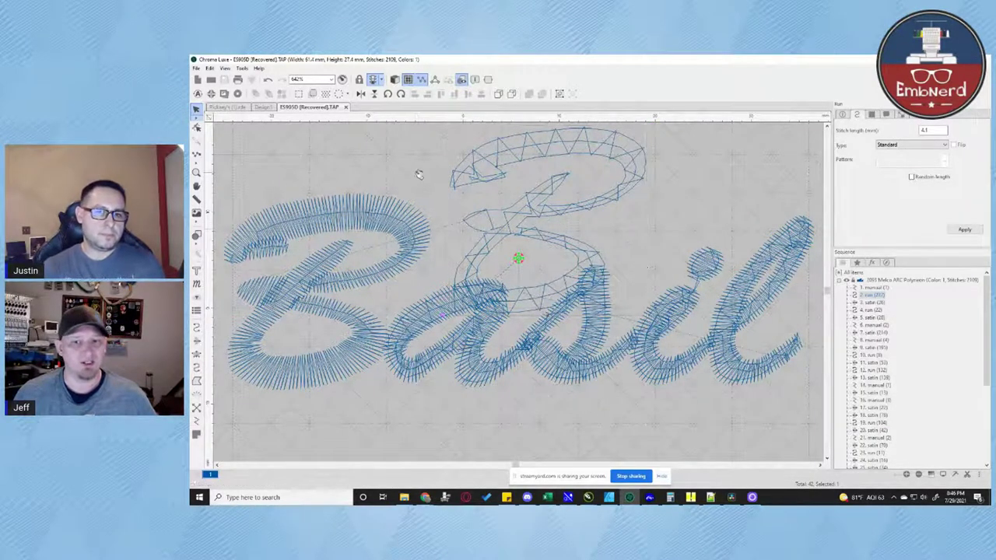
{"action": "left_click", "coordinate": [387, 217]}
{"action": "key", "text": "Escape"}
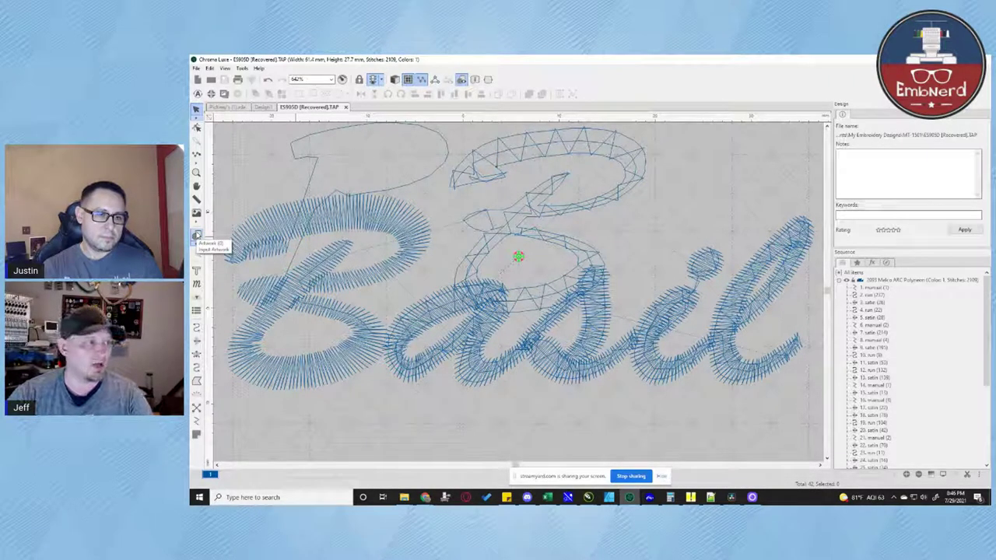
Toggle the Artwork toolbar button several times.
{"action": "left_click", "coordinate": [197, 235]}
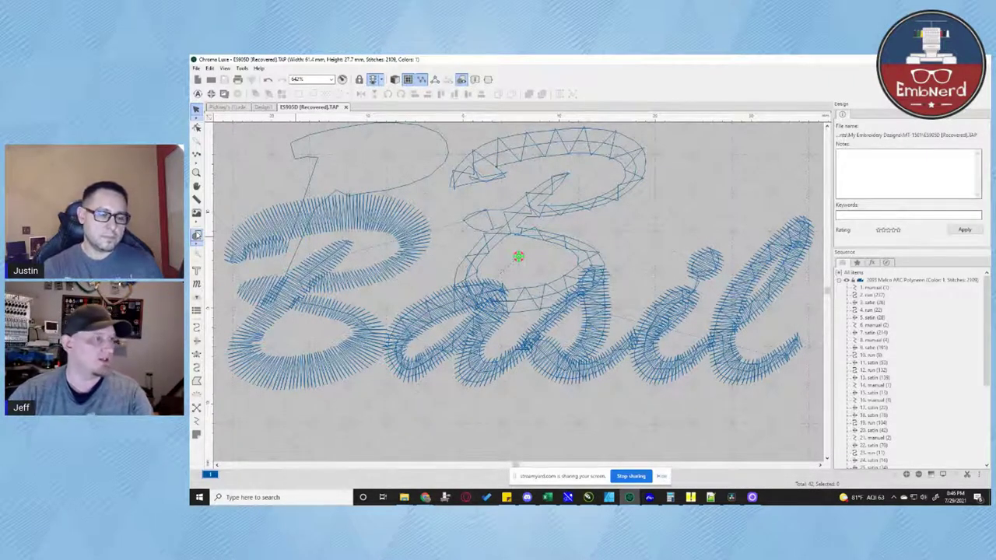
{"action": "left_click", "coordinate": [197, 235]}
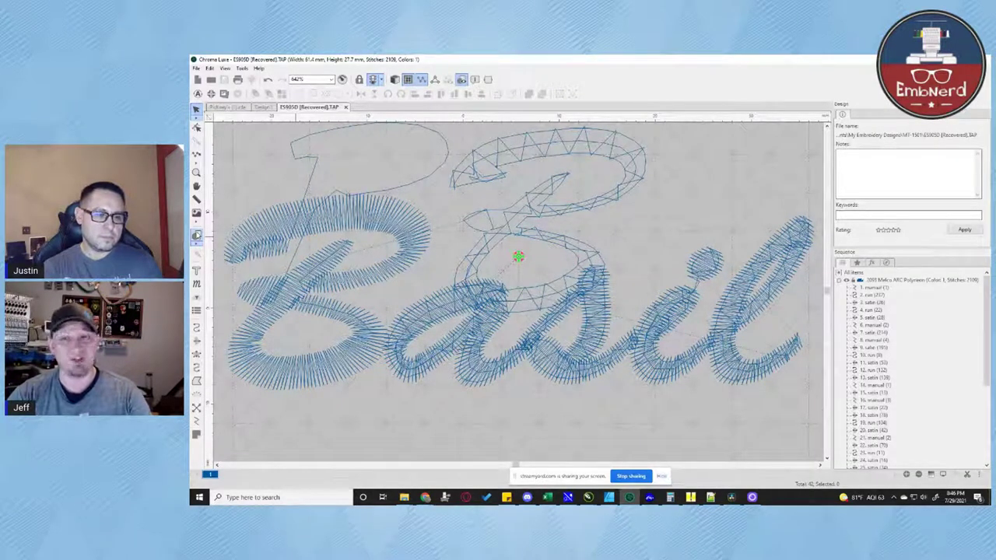
{"action": "left_click", "coordinate": [197, 235]}
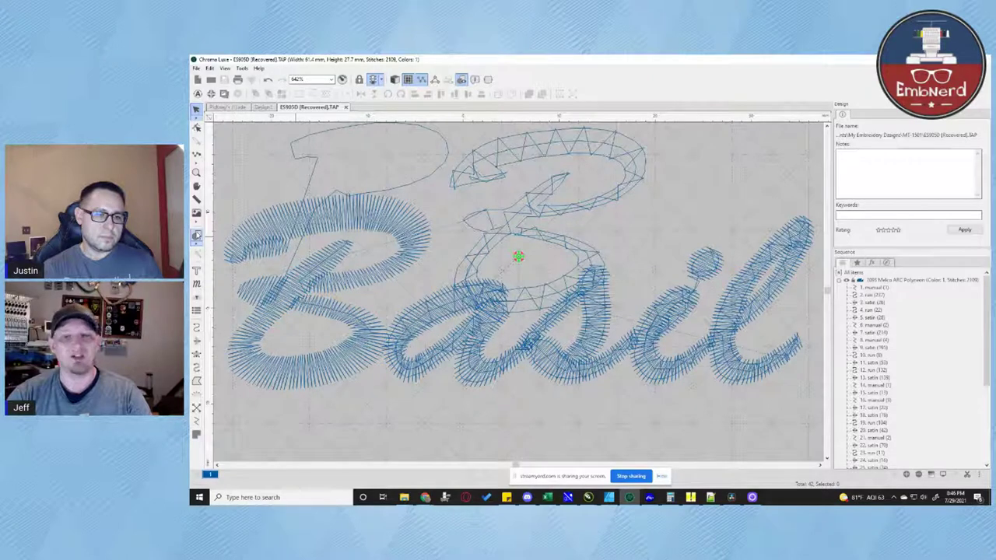
{"action": "left_click", "coordinate": [197, 235]}
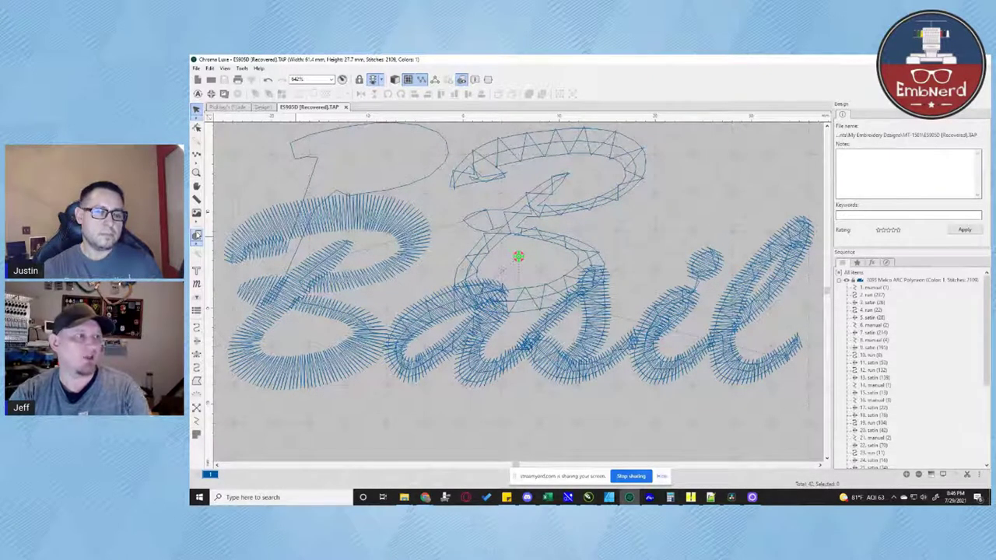
{"action": "left_click", "coordinate": [196, 235]}
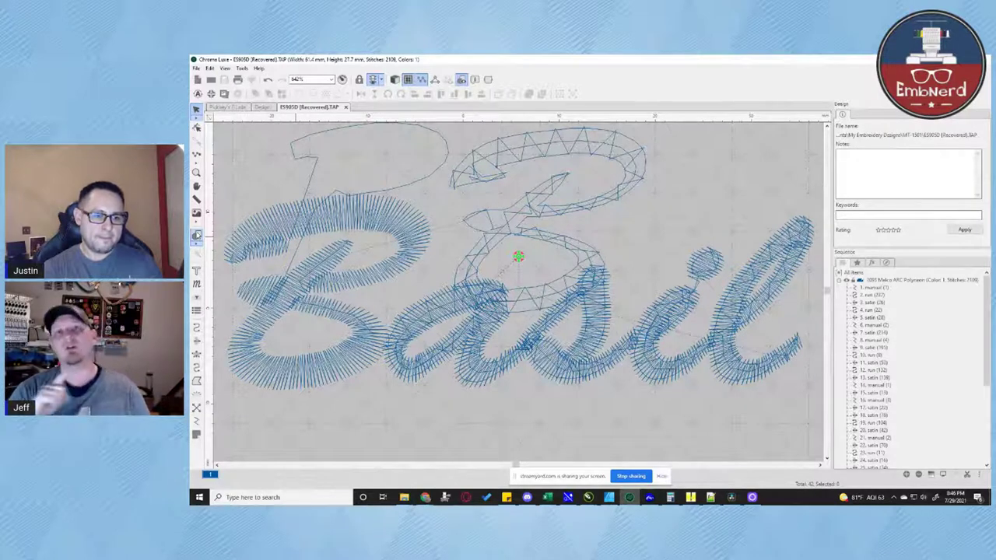